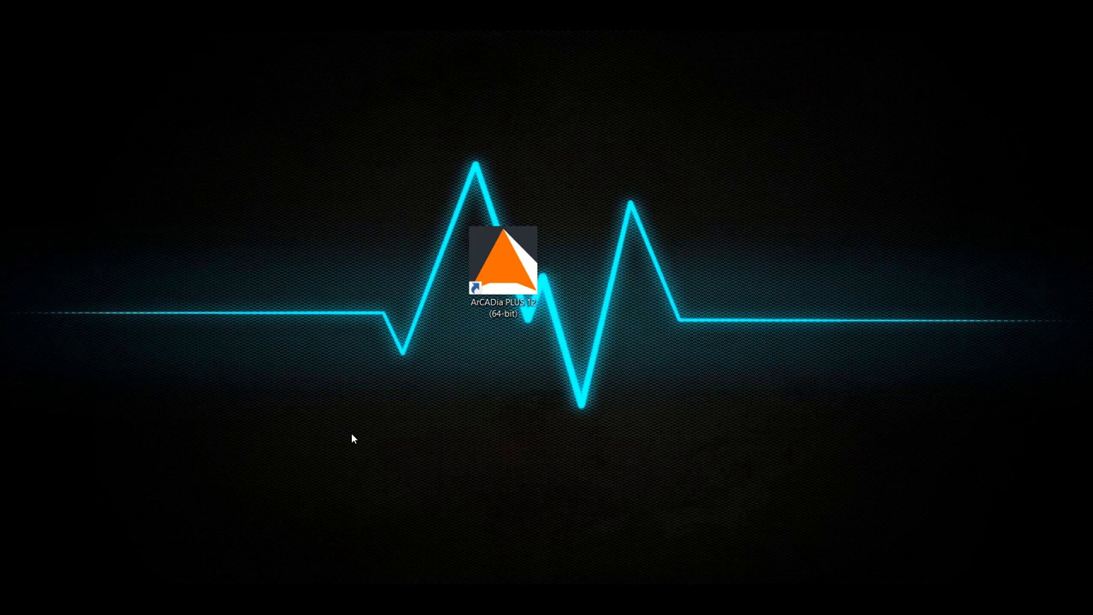
Launch ArCADia PLUS 12 and choose the ArCADia workspace for the new drawing
{"action": "double_click", "coordinate": [525, 257]}
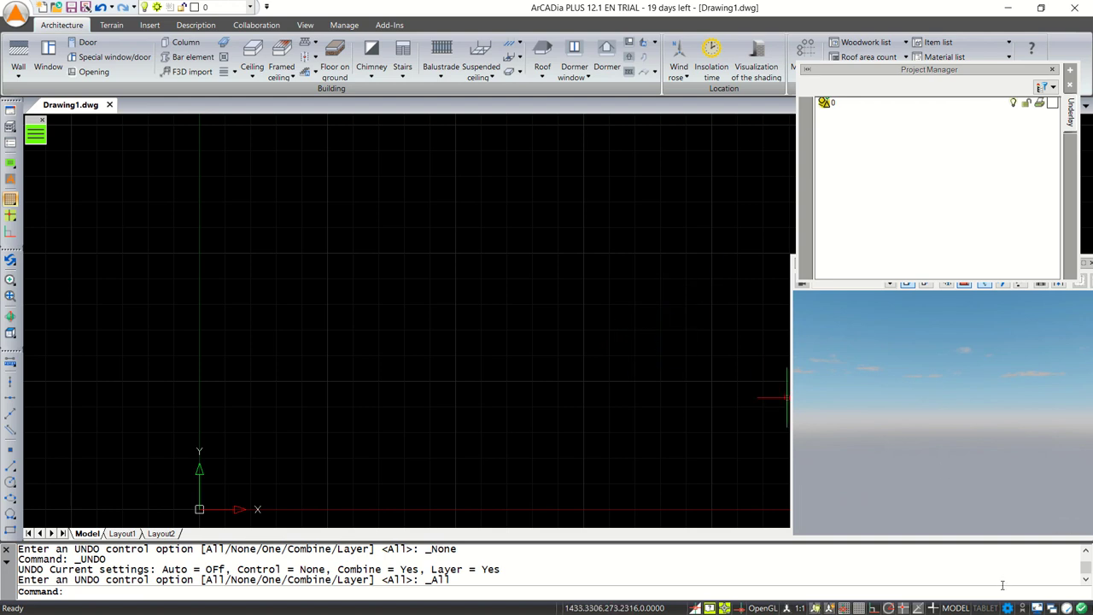
{"action": "left_click", "coordinate": [1008, 608]}
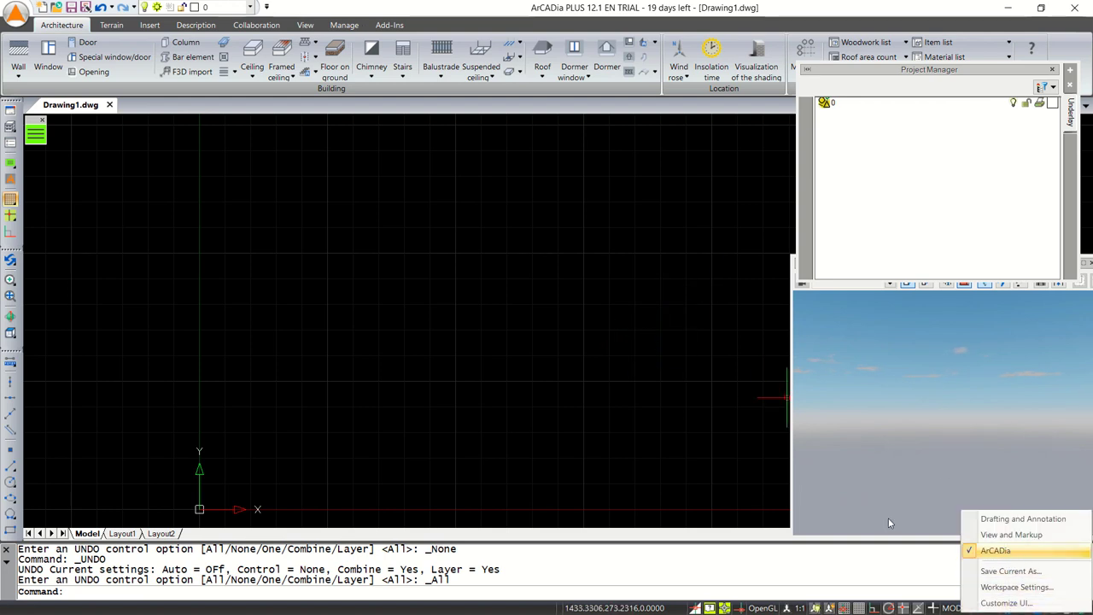
{"action": "left_click", "coordinate": [1025, 551]}
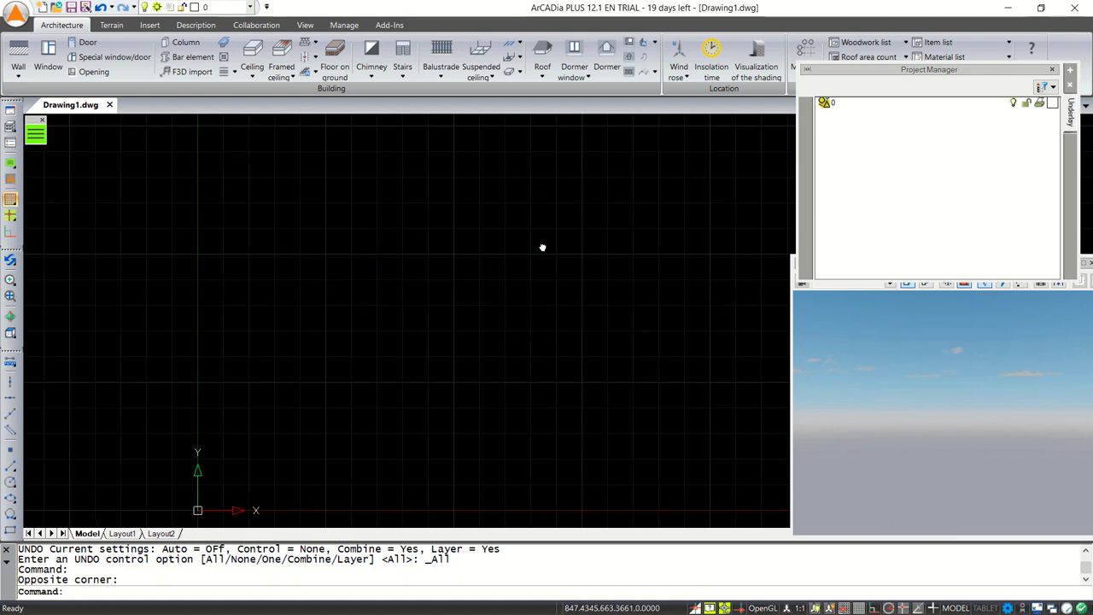
{"action": "middle_click_drag", "start_coordinate": [542, 247], "coordinate": [522, 267]}
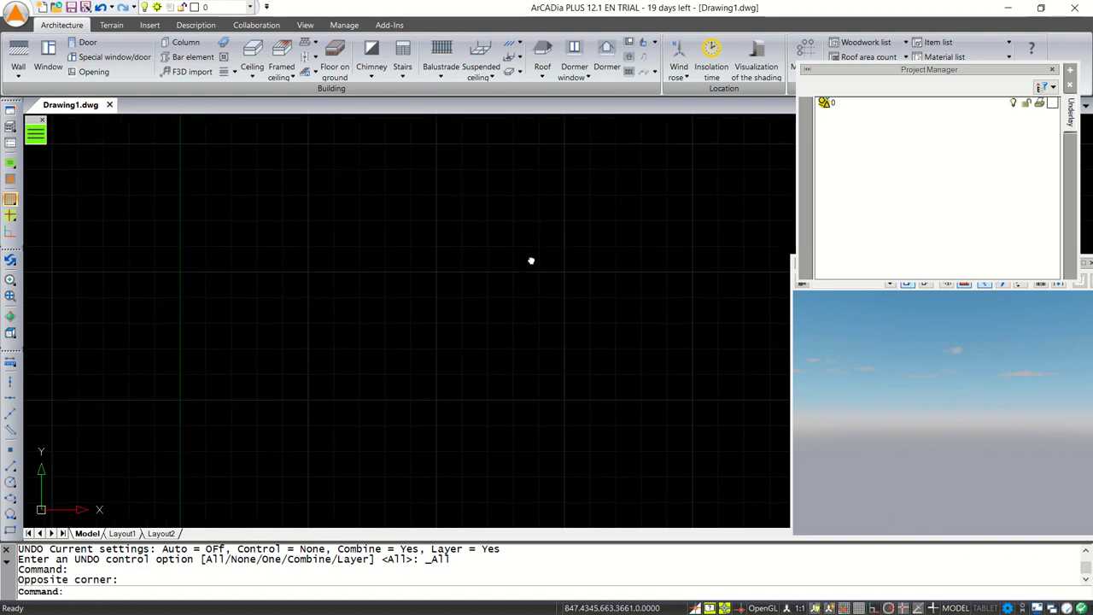
Start the Walls command and set the solid ceramic brick wall layer's thickness to 15 cm in the wall properties
{"action": "left_click", "coordinate": [18, 73]}
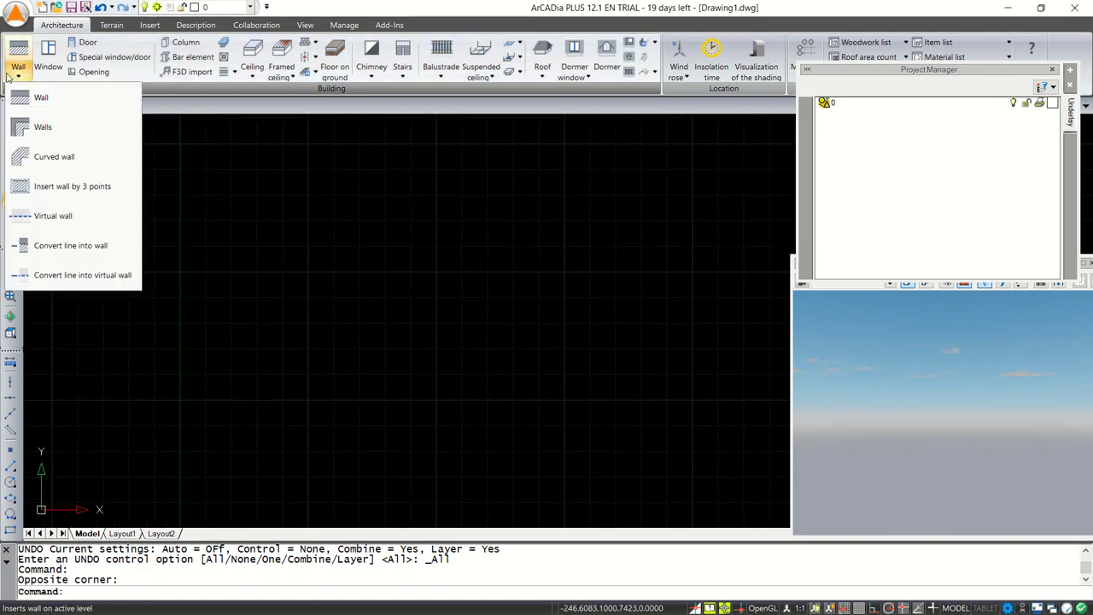
{"action": "left_click", "coordinate": [38, 128]}
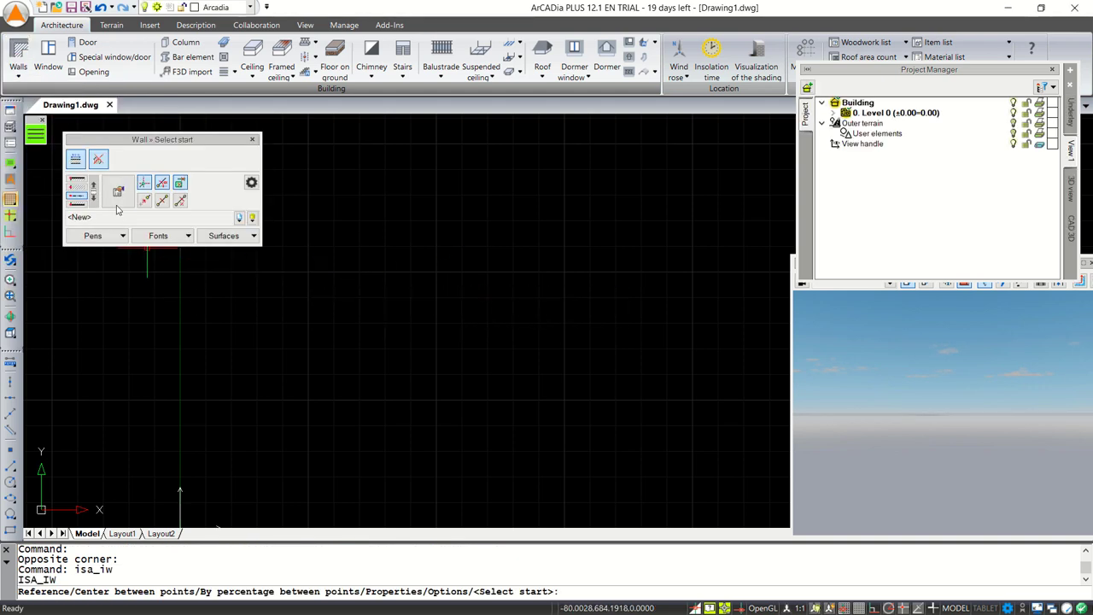
{"action": "left_click", "coordinate": [121, 193]}
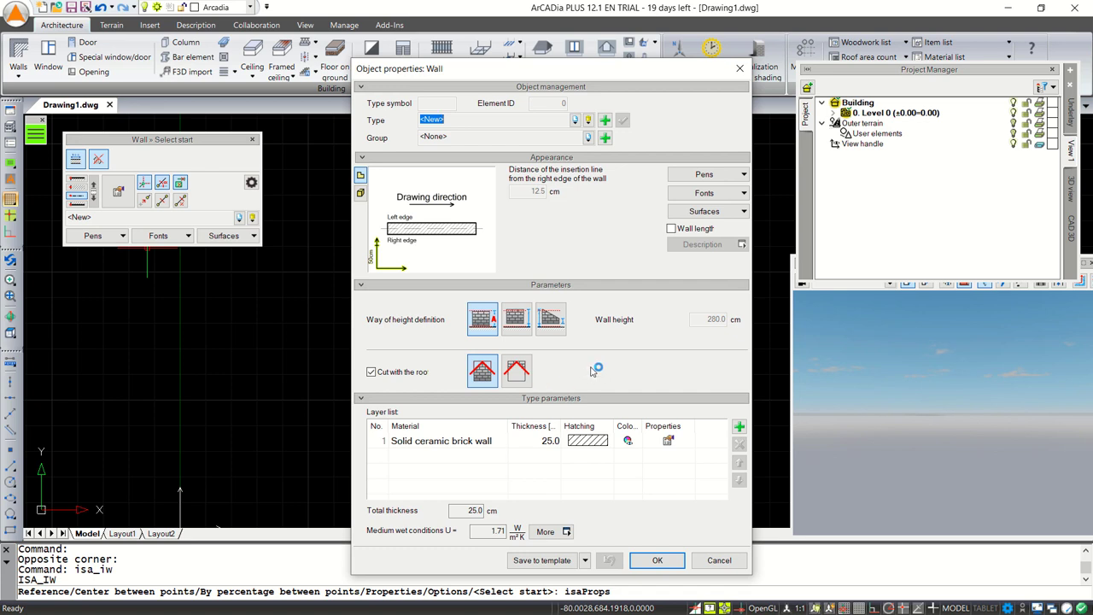
{"action": "left_click", "coordinate": [548, 444]}
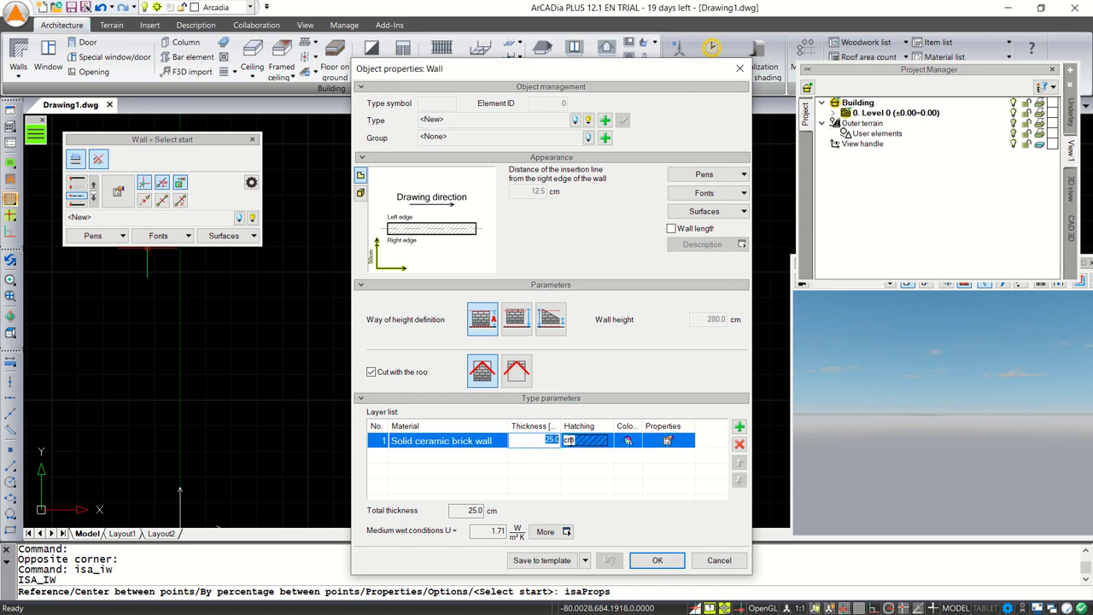
{"action": "type", "text": "15"}
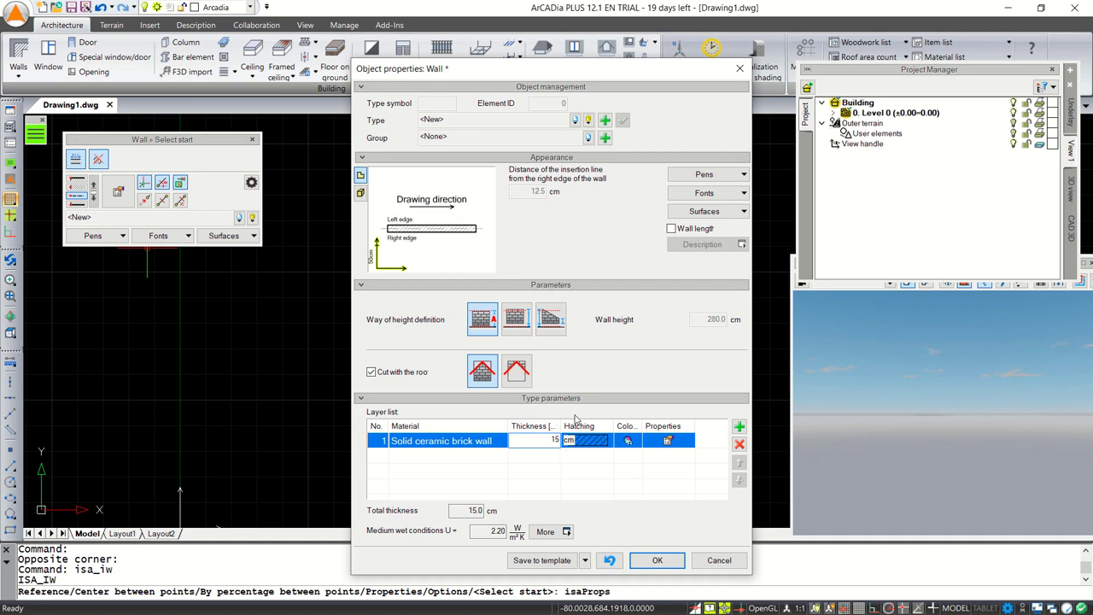
{"action": "left_click", "coordinate": [556, 463]}
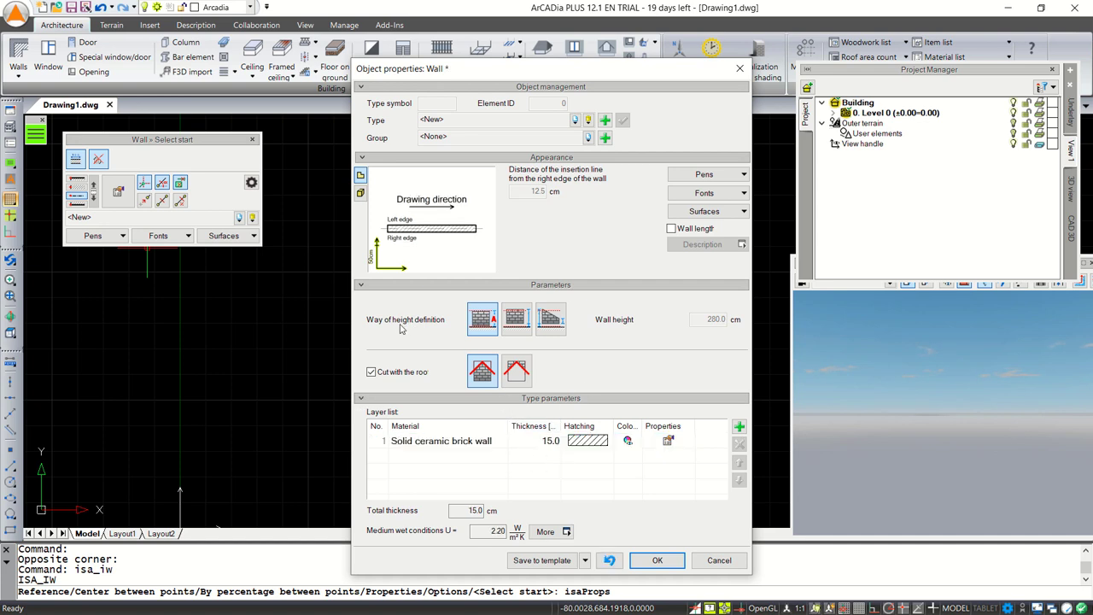
{"action": "left_click", "coordinate": [517, 320]}
{"action": "double_click", "coordinate": [697, 319]}
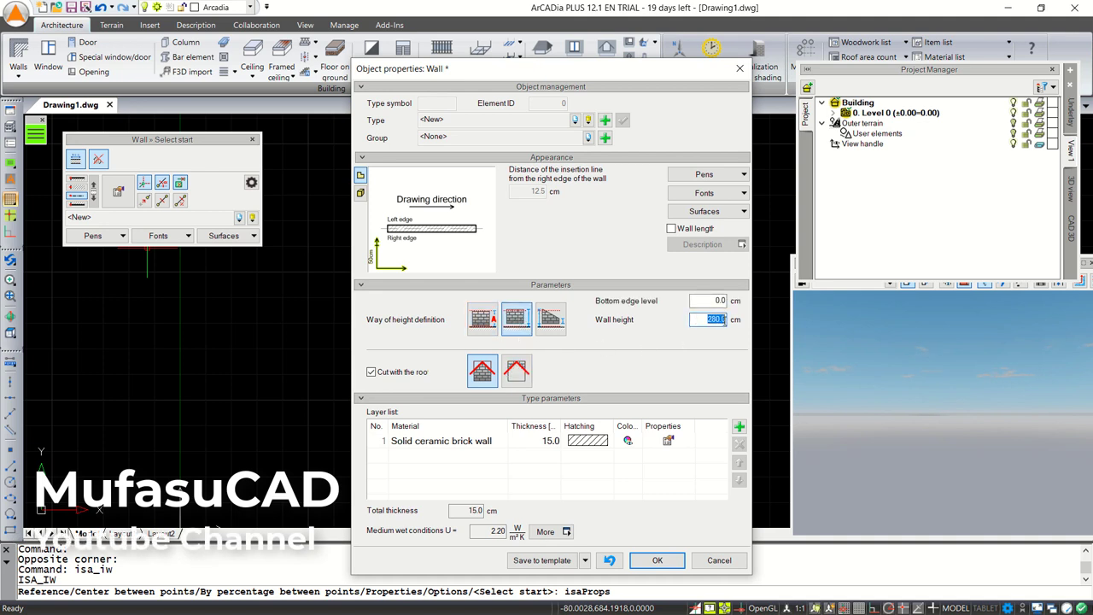
{"action": "left_click", "coordinate": [483, 321]}
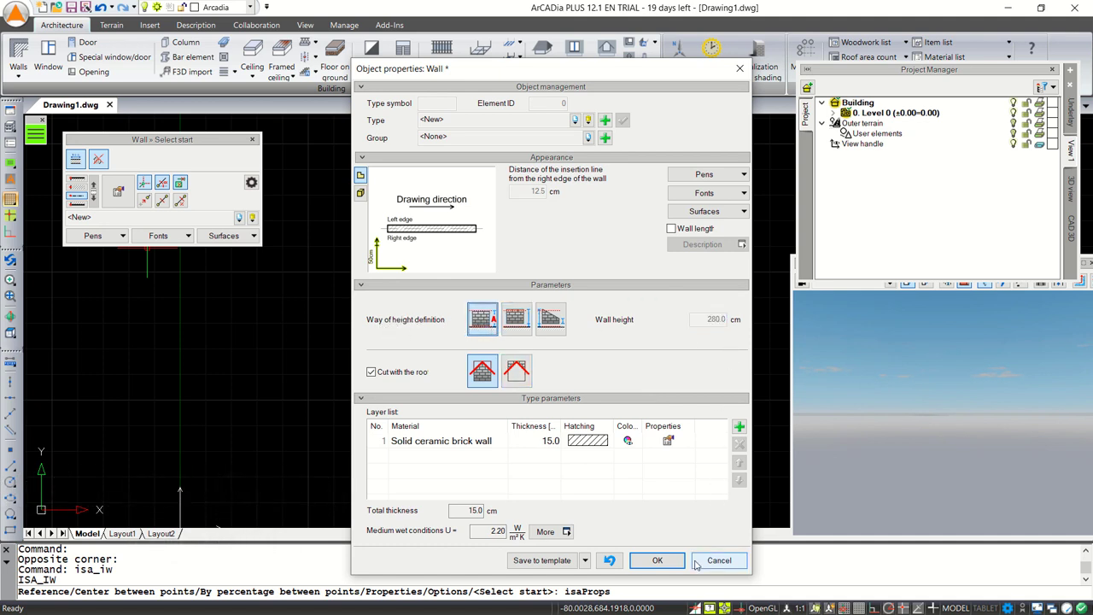
Accept the wall properties and set the wall's insertion line to its central axis
{"action": "left_click", "coordinate": [657, 560]}
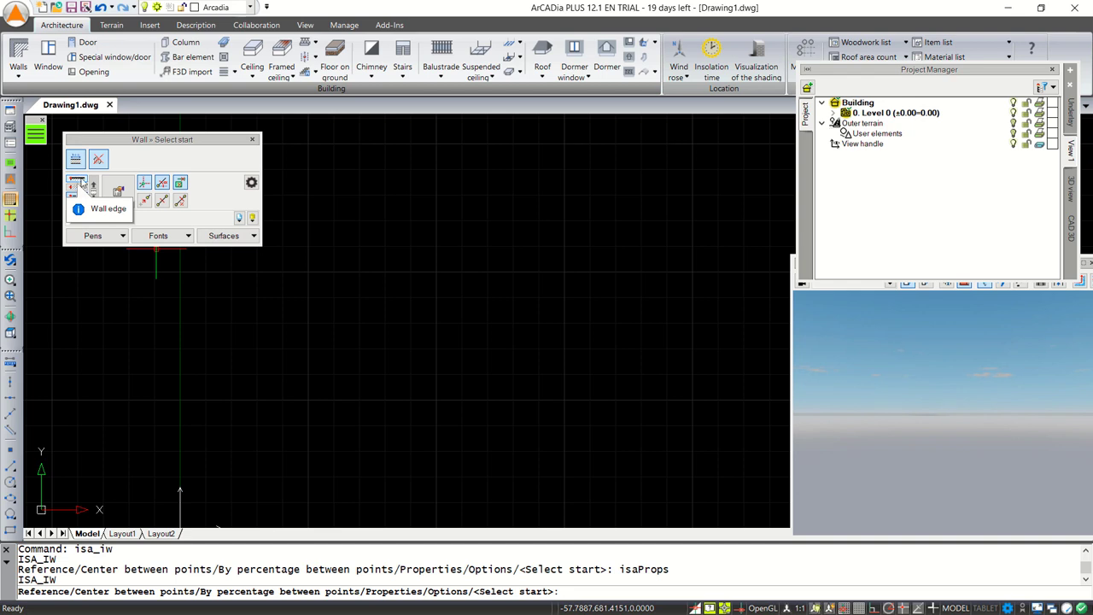
{"action": "left_click", "coordinate": [79, 203]}
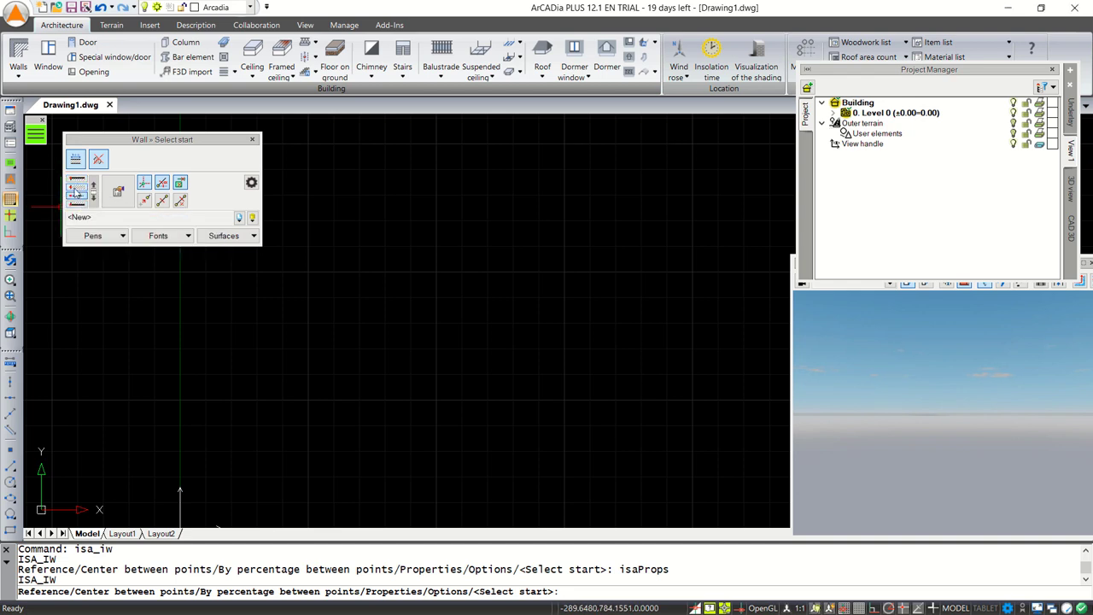
{"action": "left_click", "coordinate": [81, 189]}
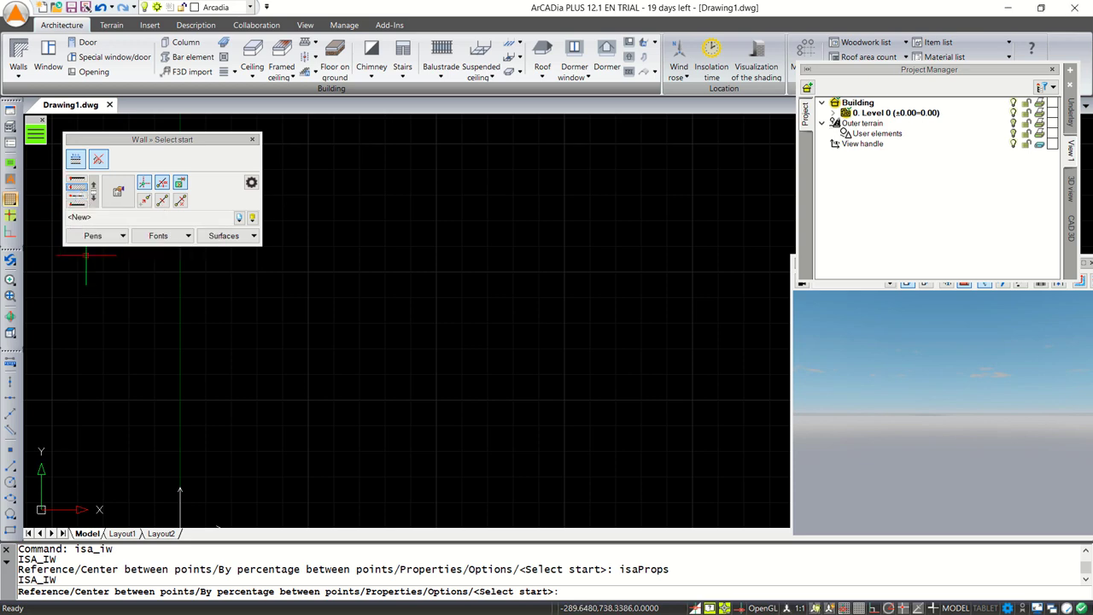
Draw a wall 700 cm straight up from a free start point, followed by a 500 cm wall to the right
{"action": "middle_click_drag", "start_coordinate": [438, 342], "coordinate": [536, 350]}
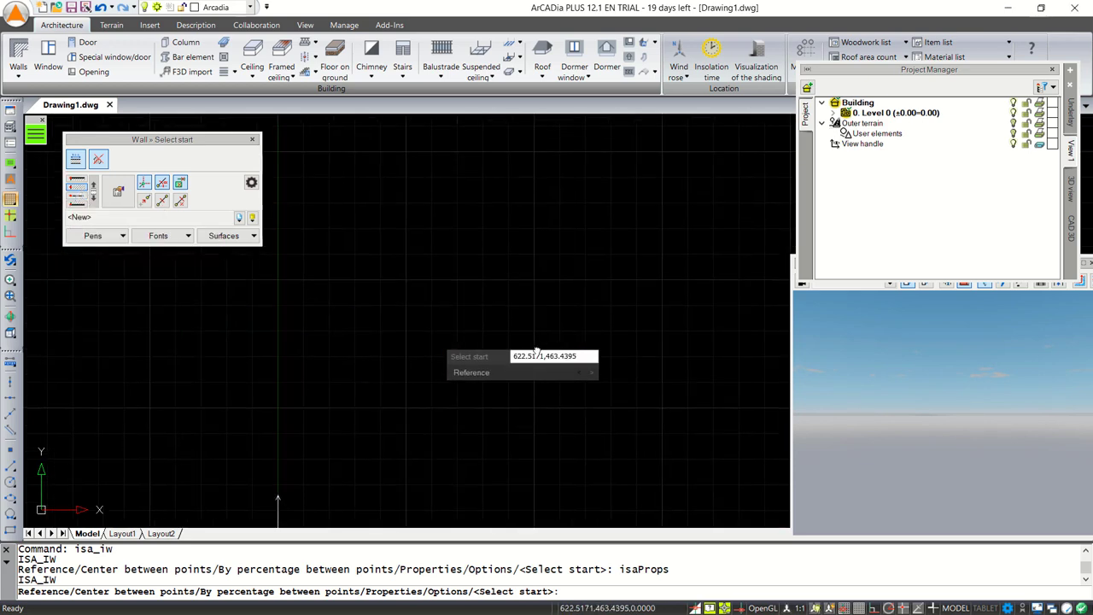
{"action": "left_click", "coordinate": [467, 376]}
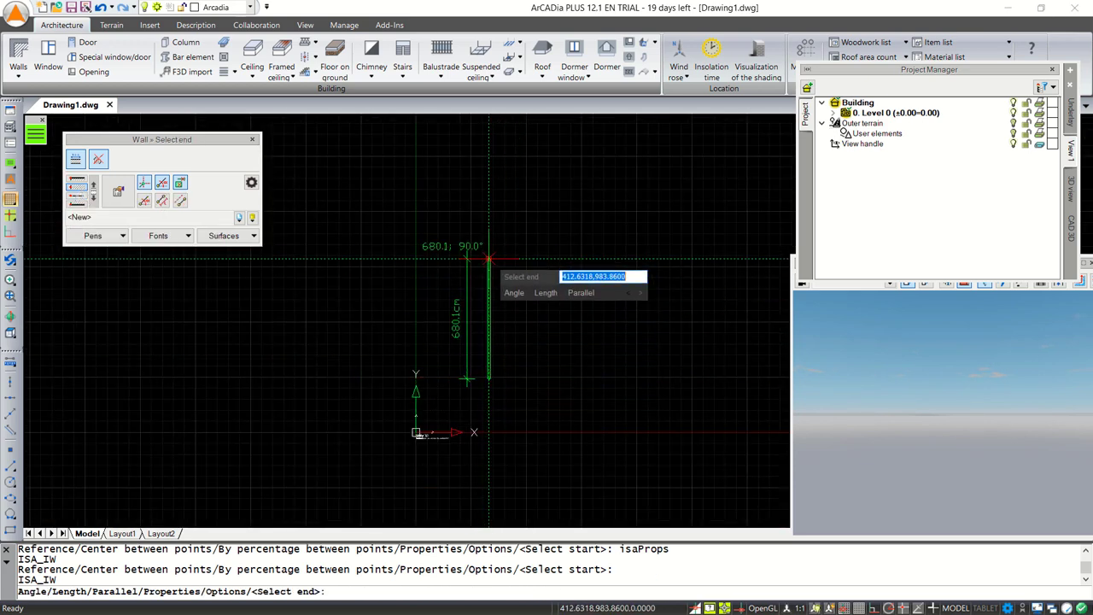
{"action": "type", "text": "70"}
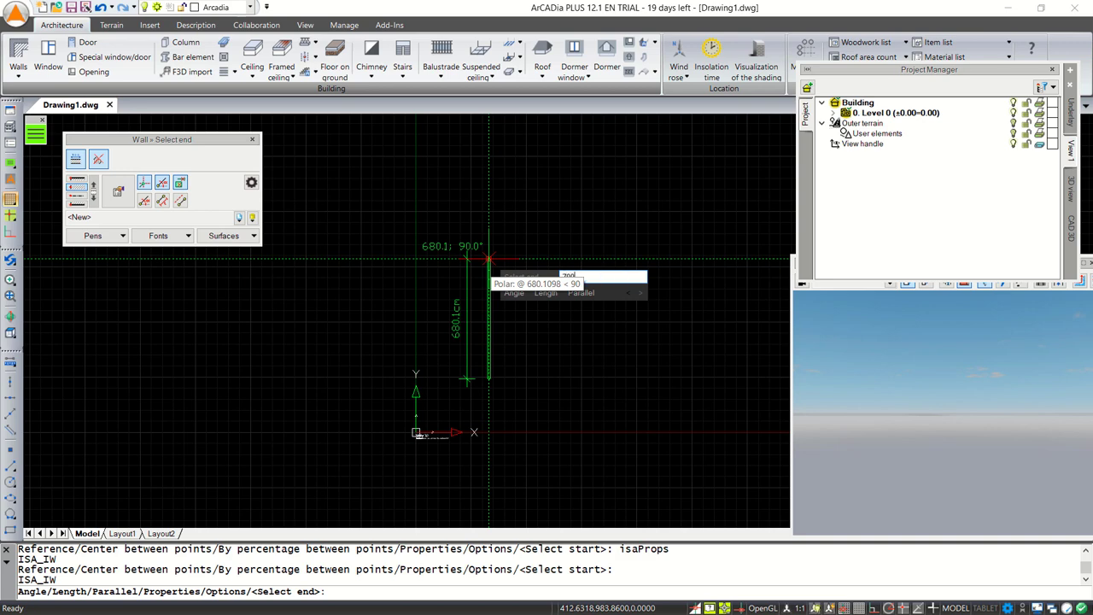
{"action": "type", "text": "0"}
{"action": "key", "text": "Return"}
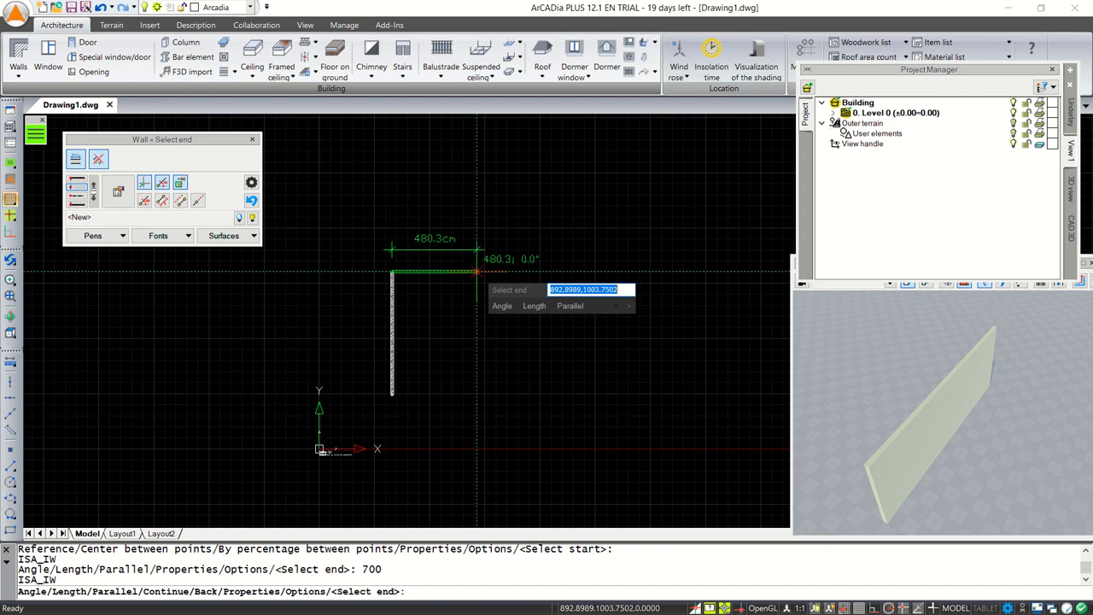
{"action": "scroll", "coordinate": [476, 271], "scroll_direction": "up", "scroll_amount": 1}
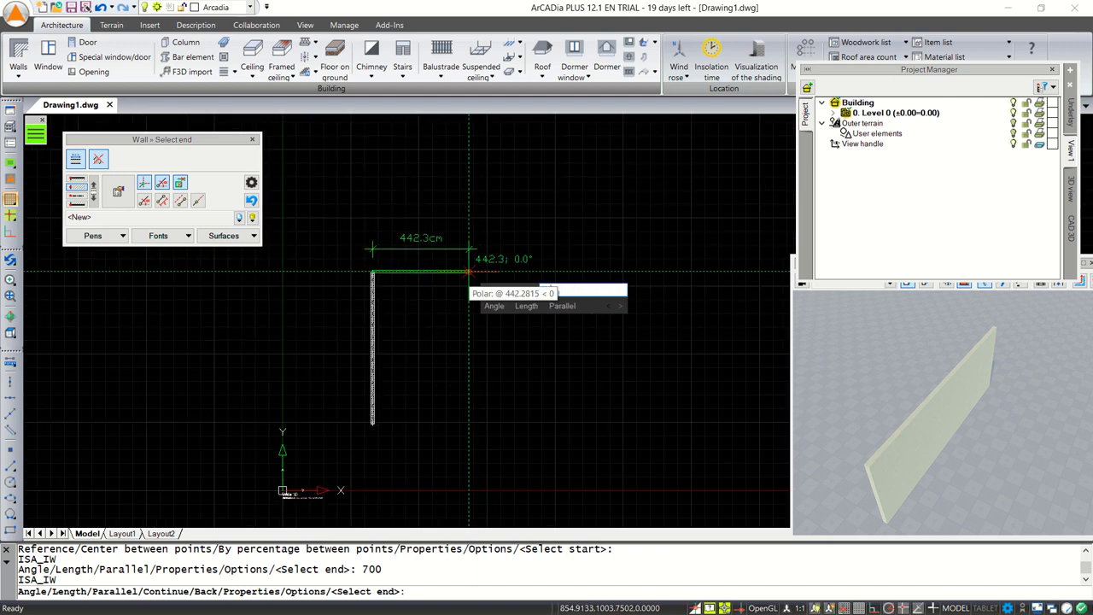
{"action": "type", "text": "500"}
{"action": "key", "text": "Return"}
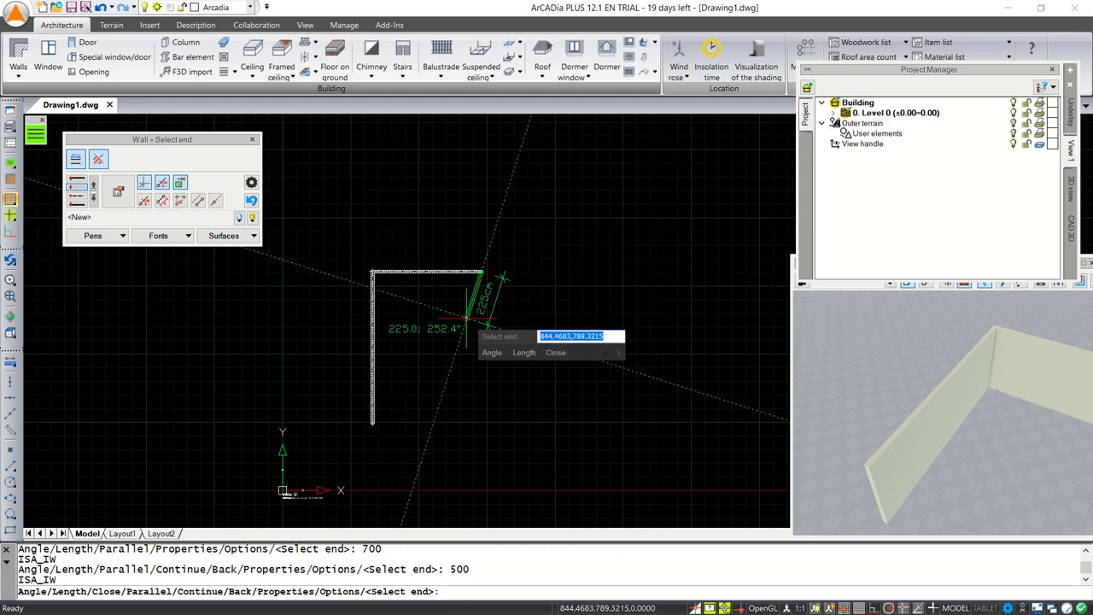
Continue the outline with a wall 600 cm downward and a wall 250 cm to the left
{"action": "type", "text": "4"}
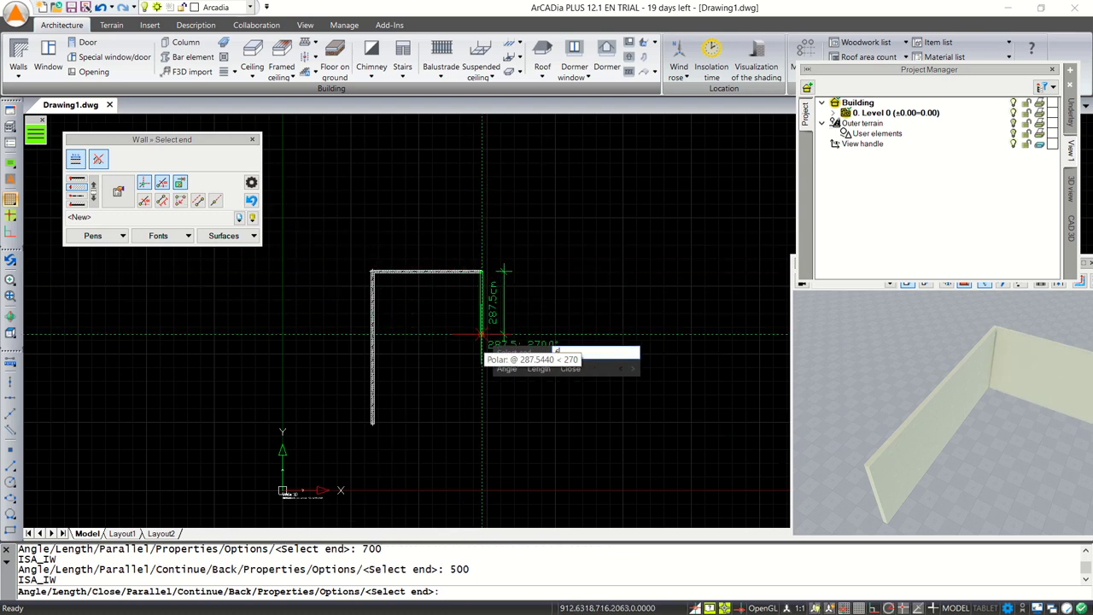
{"action": "type", "text": "00"}
{"action": "key", "text": "Return"}
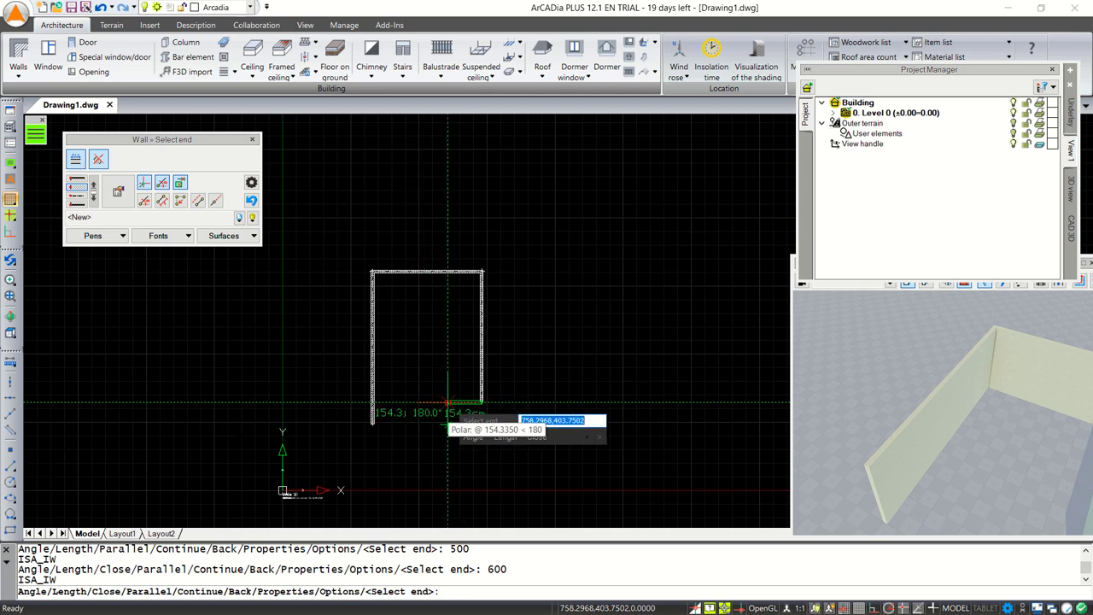
{"action": "type", "text": "250"}
{"action": "key", "text": "Return"}
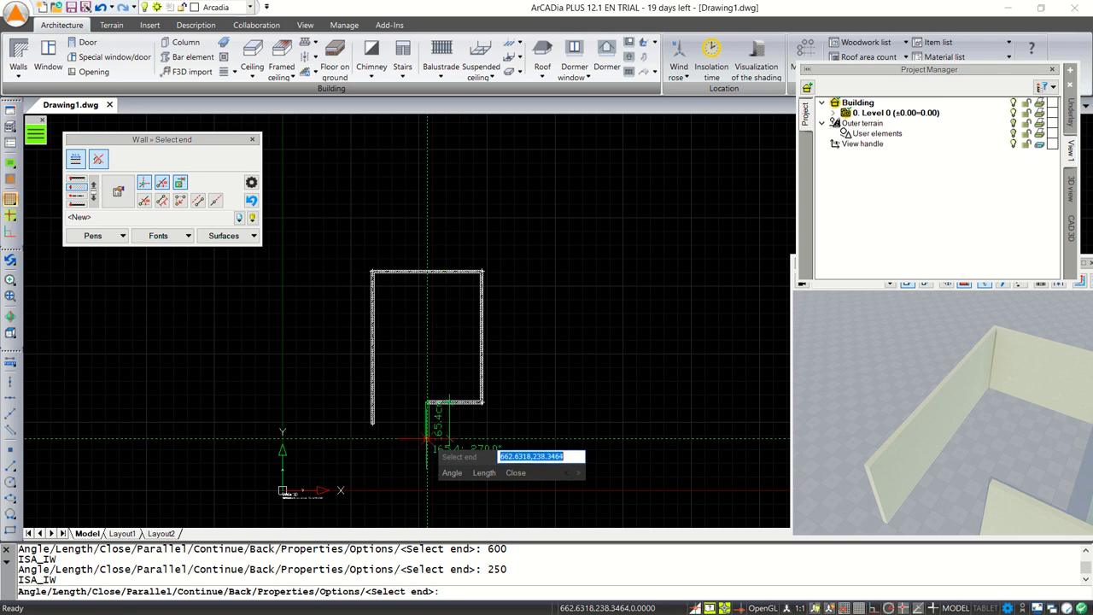
Add a 100 cm wall downward, close the outline back to its start point and end the wall command
{"action": "type", "text": "100"}
{"action": "key", "text": "Return"}
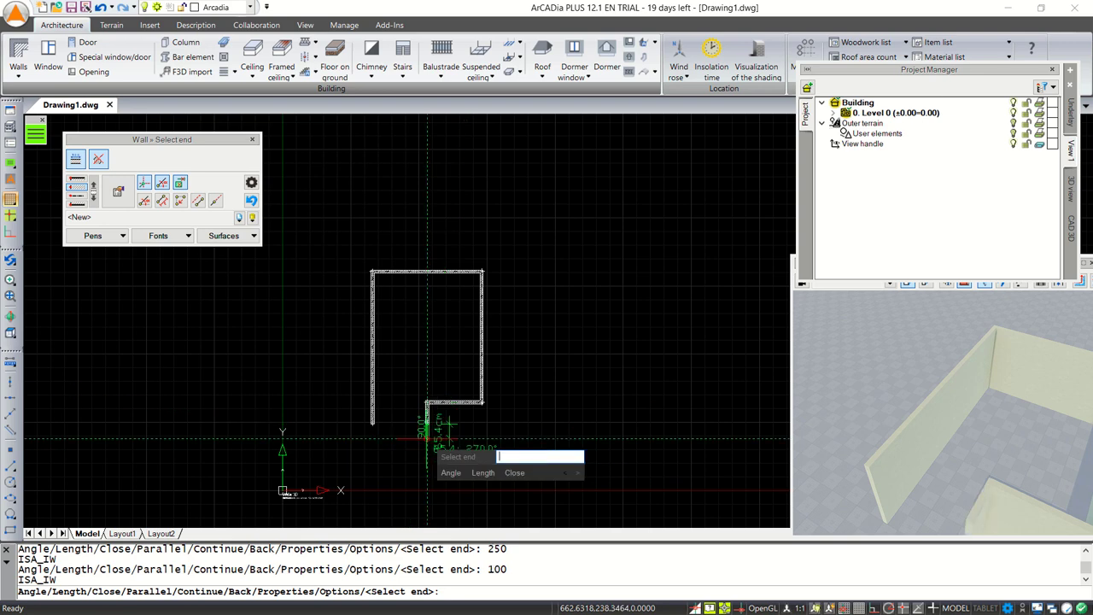
{"action": "type", "text": "c"}
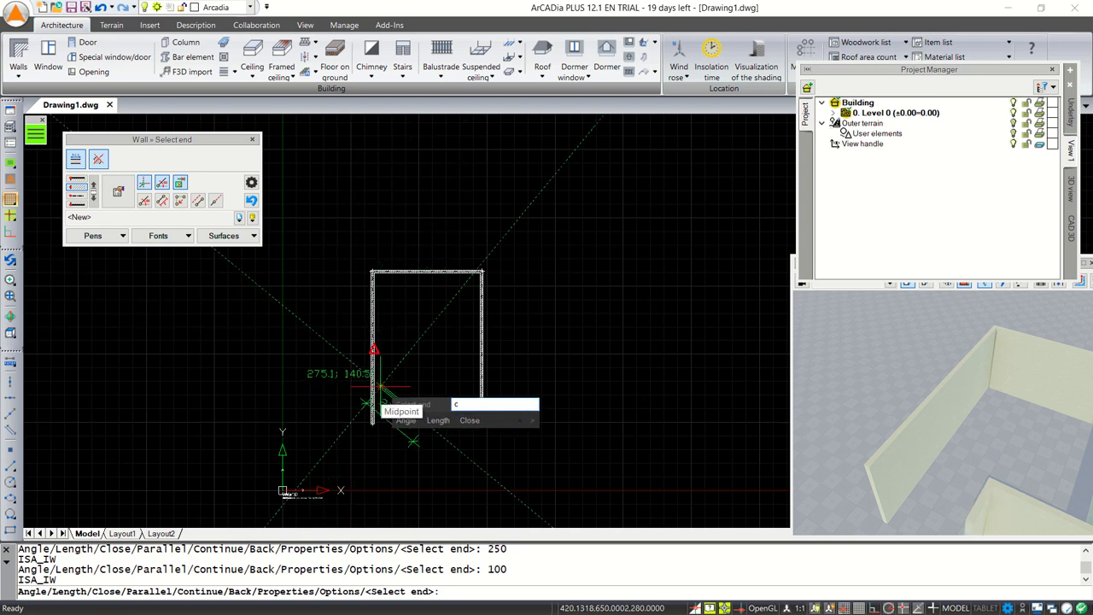
{"action": "key", "text": "Return"}
{"action": "scroll", "coordinate": [349, 453], "scroll_direction": "up", "scroll_amount": 3}
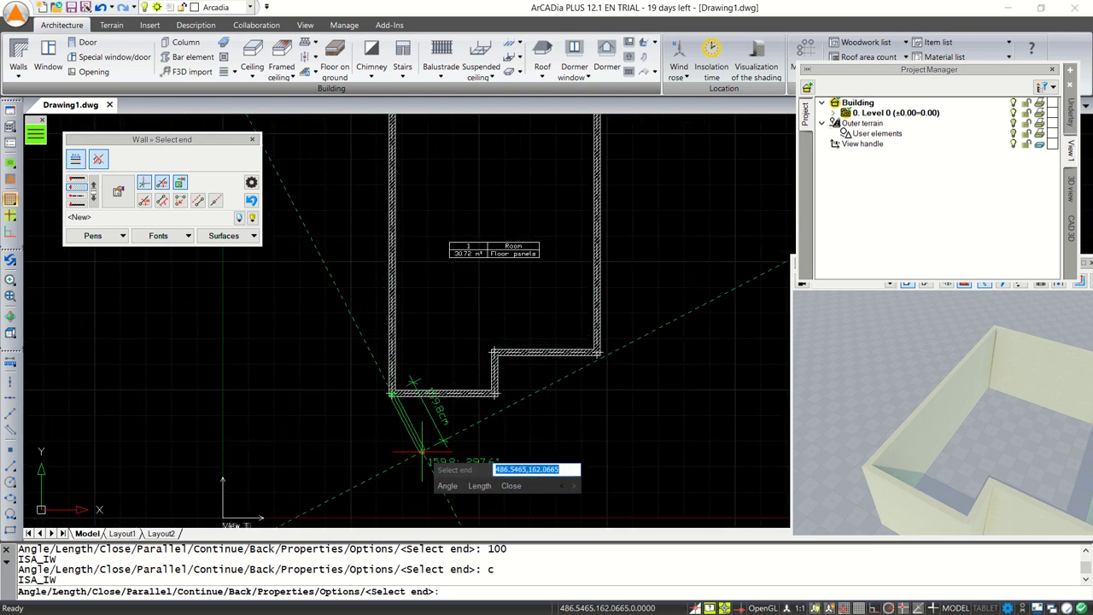
{"action": "key", "text": "Escape"}
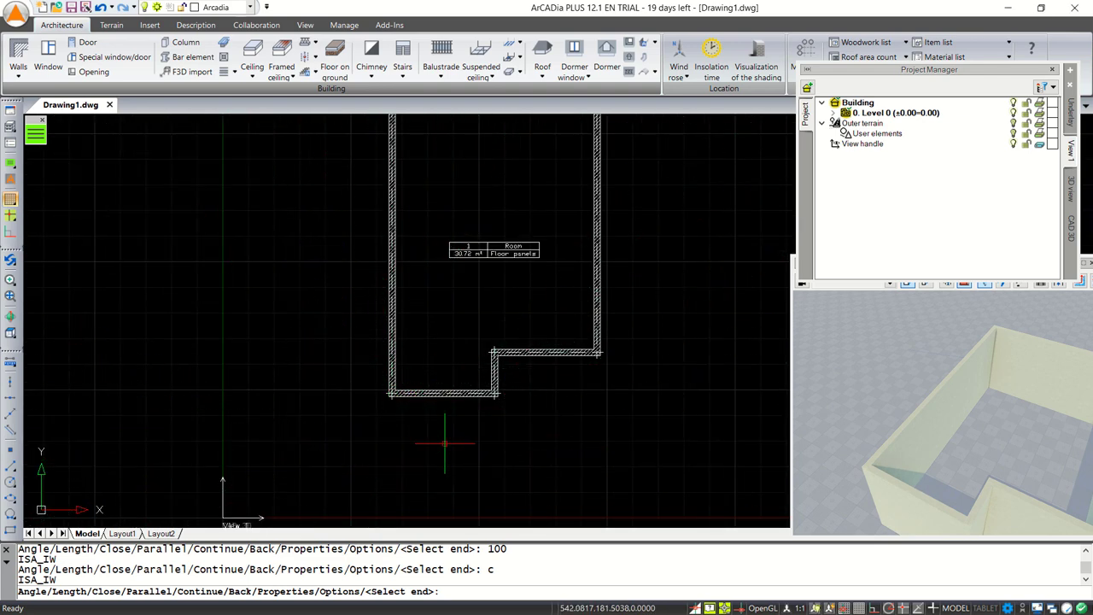
{"action": "key", "text": "Escape"}
Move the 3D view window fully onto the screen and orbit the model to examine the closed walls
{"action": "mouse_move", "coordinate": [966, 281]}
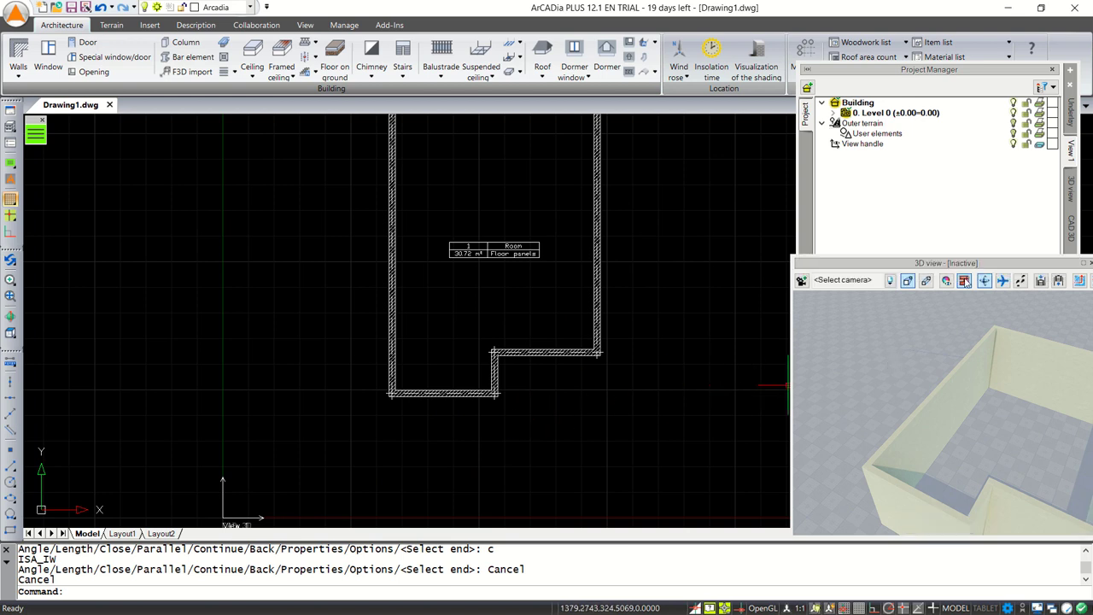
{"action": "left_click_drag", "start_coordinate": [971, 265], "coordinate": [938, 259]}
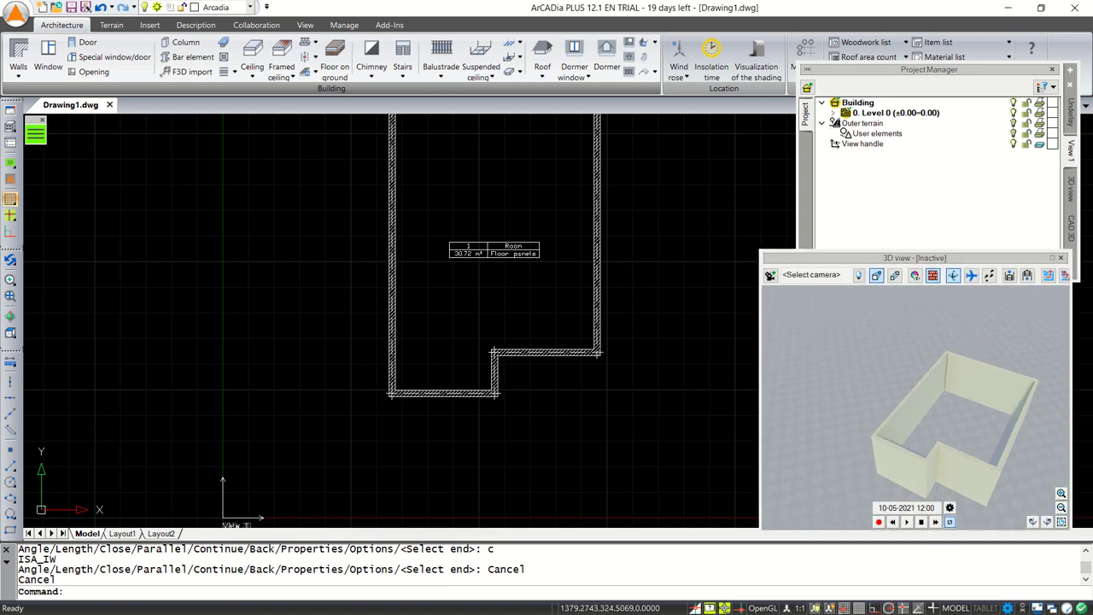
{"action": "mouse_move", "coordinate": [931, 422]}
{"action": "middle_mouse_down"}
{"action": "mouse_move", "coordinate": [982, 412]}
{"action": "mouse_move", "coordinate": [969, 429]}
{"action": "mouse_move", "coordinate": [959, 404]}
{"action": "mouse_move", "coordinate": [933, 426]}
{"action": "middle_mouse_up"}
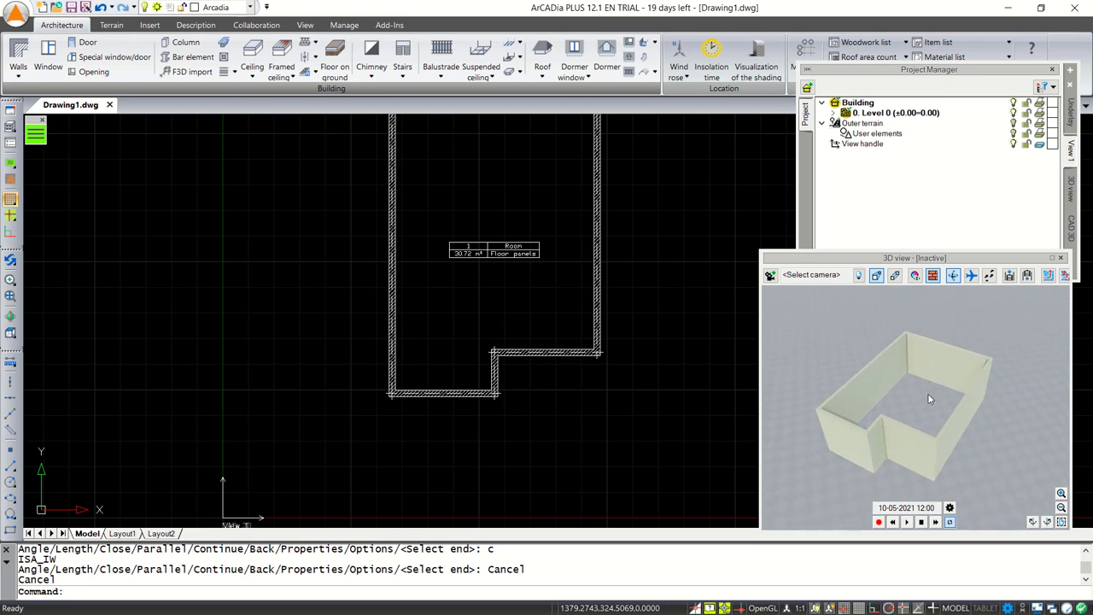
{"action": "mouse_move", "coordinate": [928, 394]}
{"action": "left_mouse_down"}
{"action": "mouse_move", "coordinate": [926, 420]}
{"action": "mouse_move", "coordinate": [928, 389]}
{"action": "mouse_move", "coordinate": [969, 393]}
{"action": "mouse_move", "coordinate": [931, 427]}
{"action": "mouse_move", "coordinate": [905, 393]}
{"action": "mouse_move", "coordinate": [931, 408]}
{"action": "left_mouse_up"}
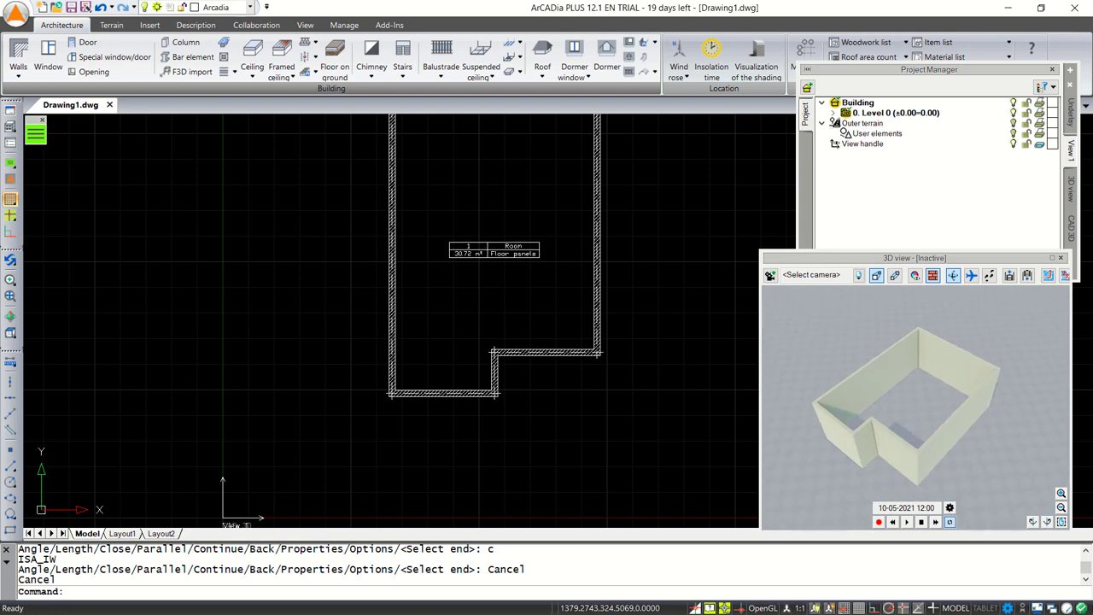
Draw a 500 cm horizontal partition wall across the building, starting 300 cm below the upper-left outline corner as reference point
{"action": "middle_click_drag", "start_coordinate": [547, 248], "coordinate": [487, 305]}
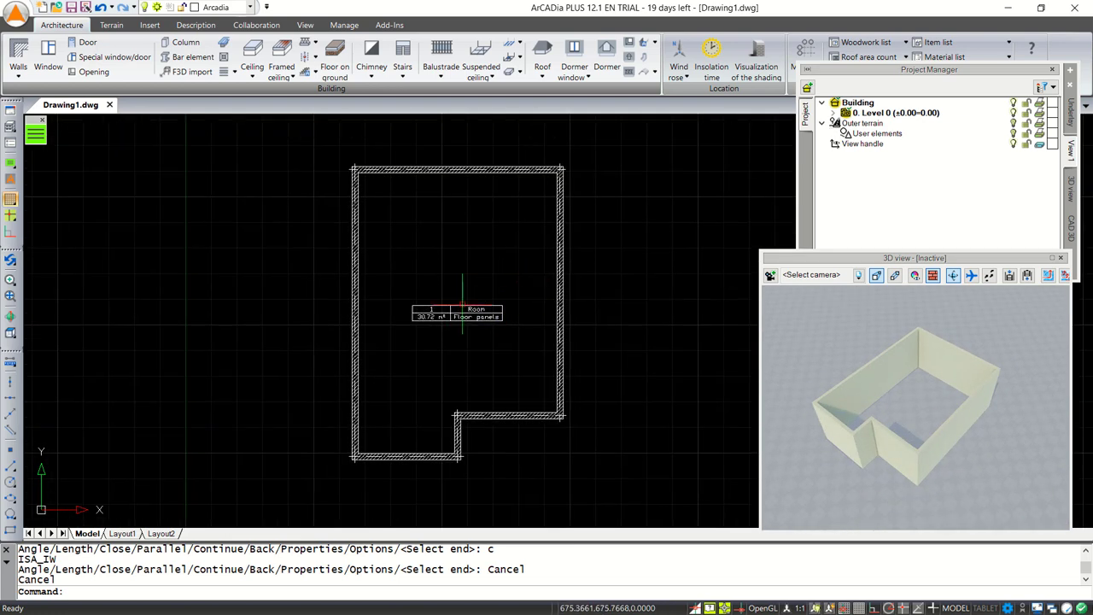
{"action": "left_click", "coordinate": [16, 60]}
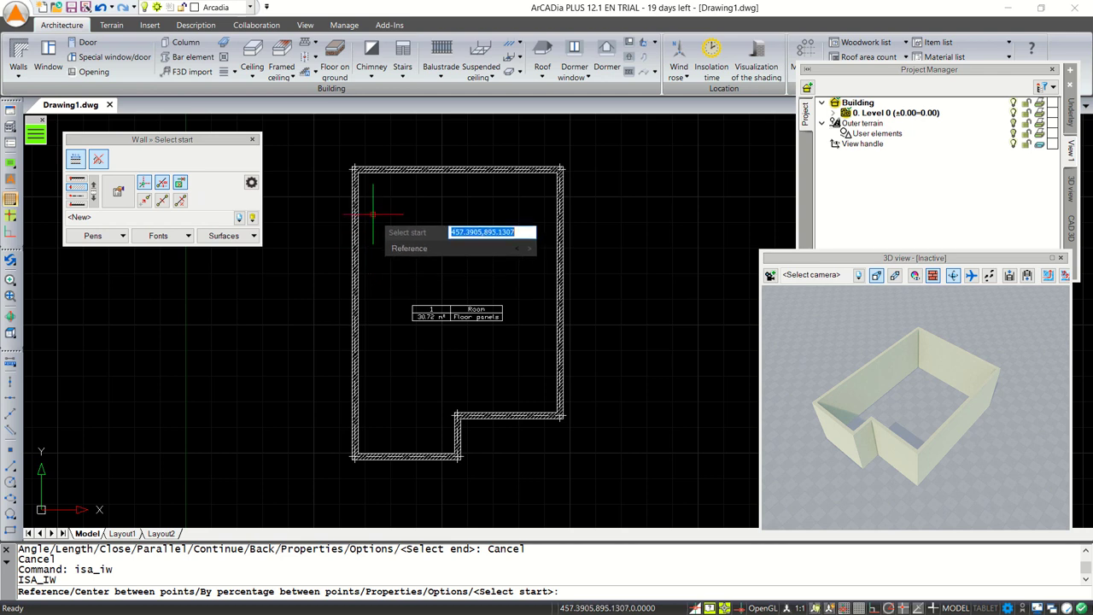
{"action": "left_click", "coordinate": [146, 202]}
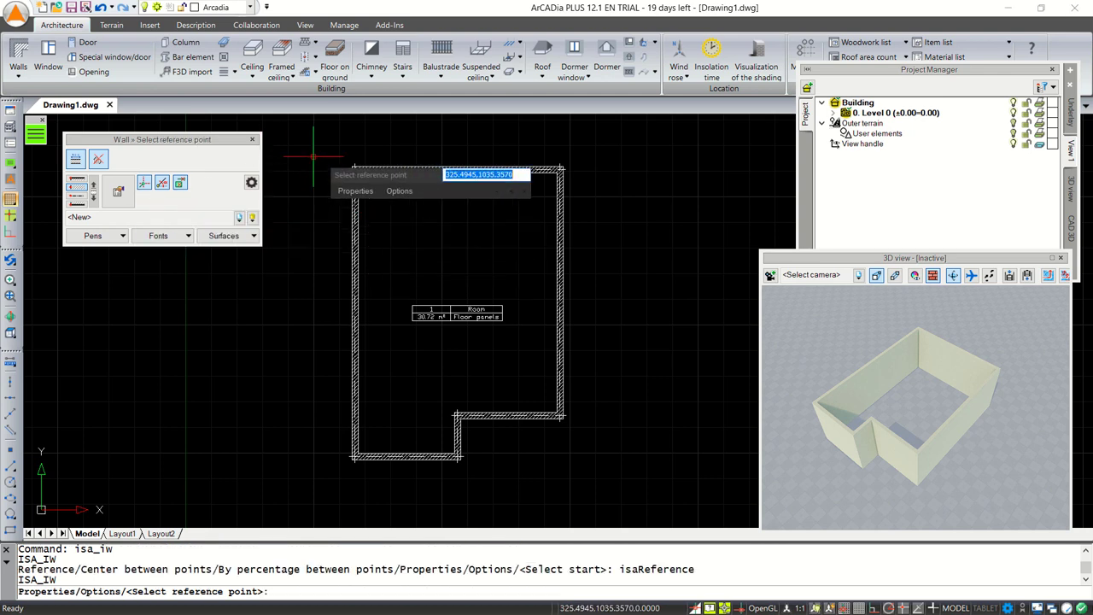
{"action": "left_click", "coordinate": [352, 168]}
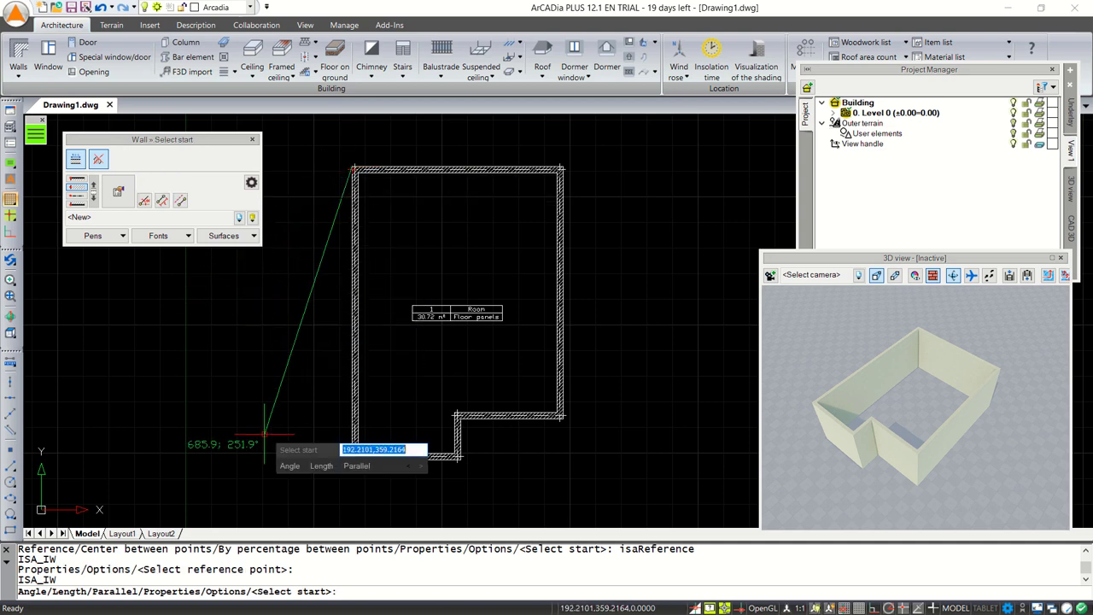
{"action": "type", "text": "300"}
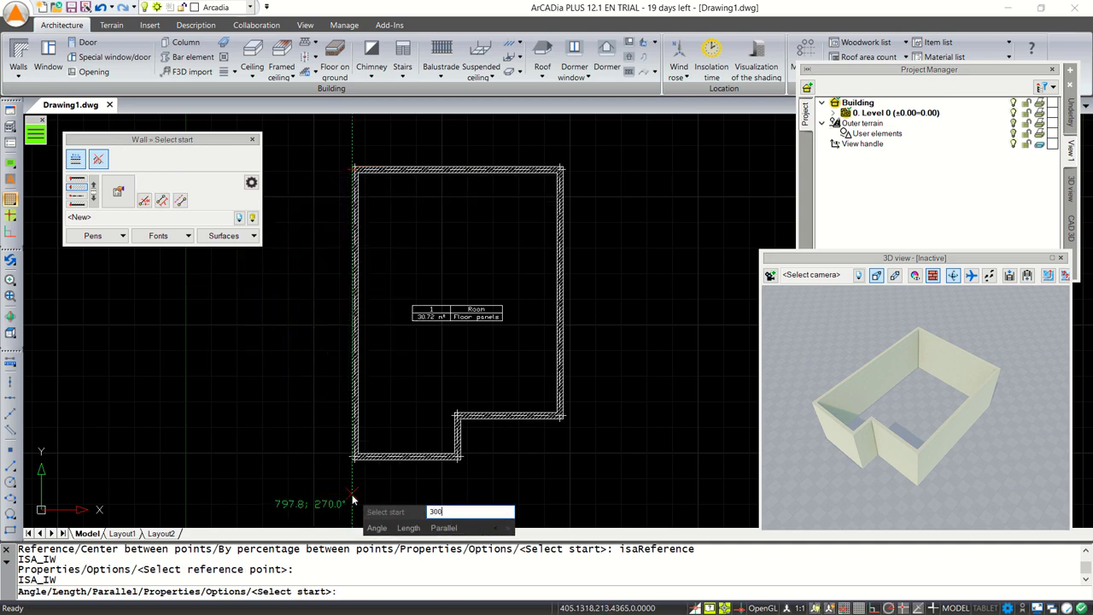
{"action": "key", "text": "Return"}
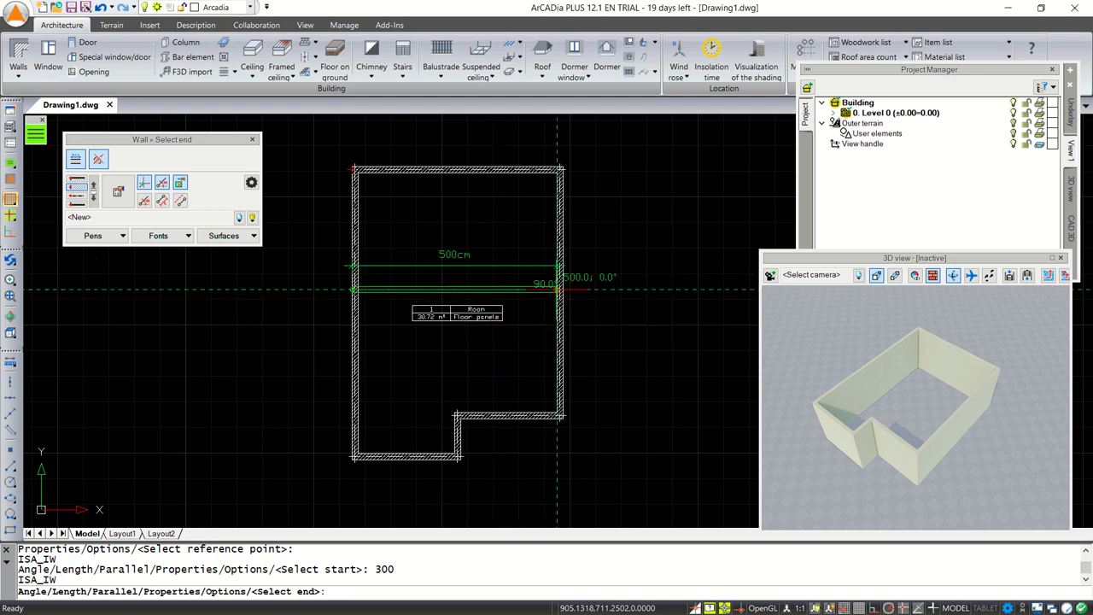
{"action": "left_click", "coordinate": [557, 289]}
{"action": "key", "text": "Escape"}
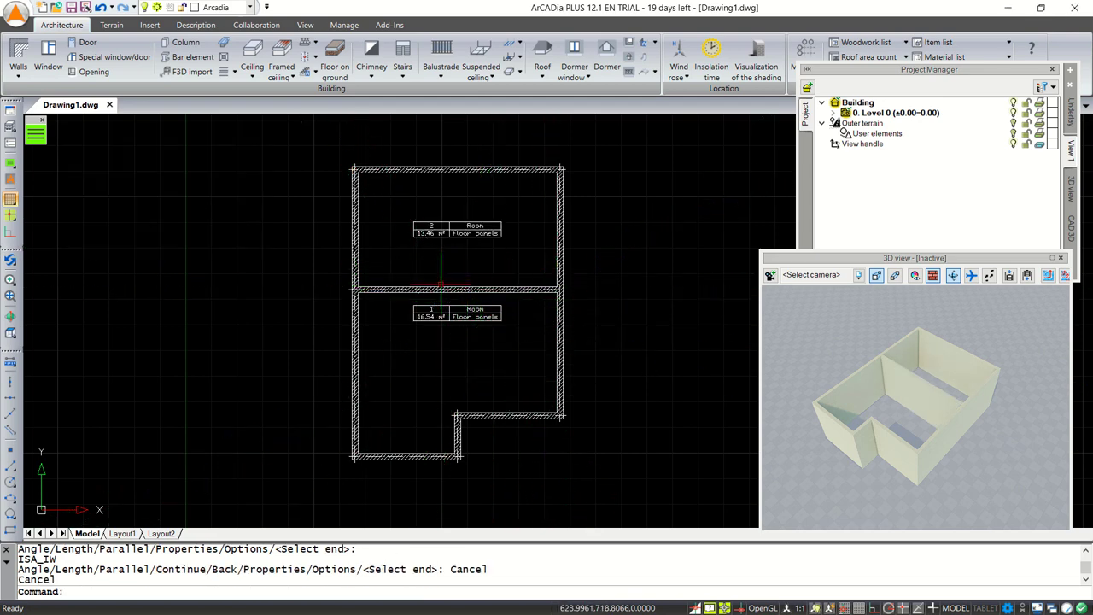
Draw a vertical partition wall from the midpoint of the upper outer wall down to the horizontal partition
{"action": "scroll", "coordinate": [452, 294], "scroll_direction": "up", "scroll_amount": 1}
{"action": "middle_click_drag", "start_coordinate": [475, 272], "coordinate": [461, 305]}
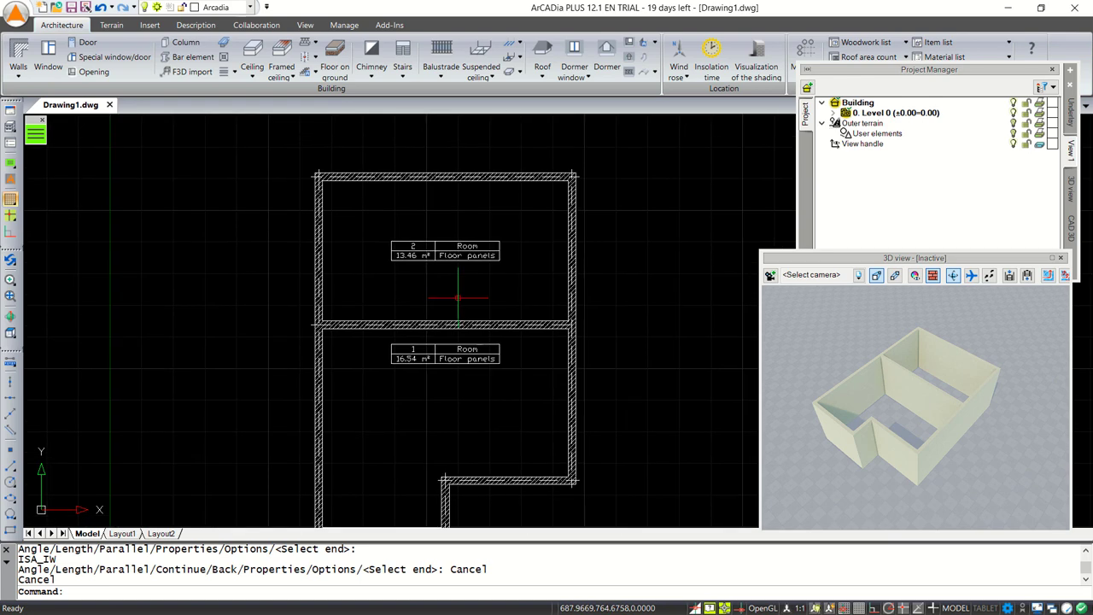
{"action": "left_click", "coordinate": [20, 51]}
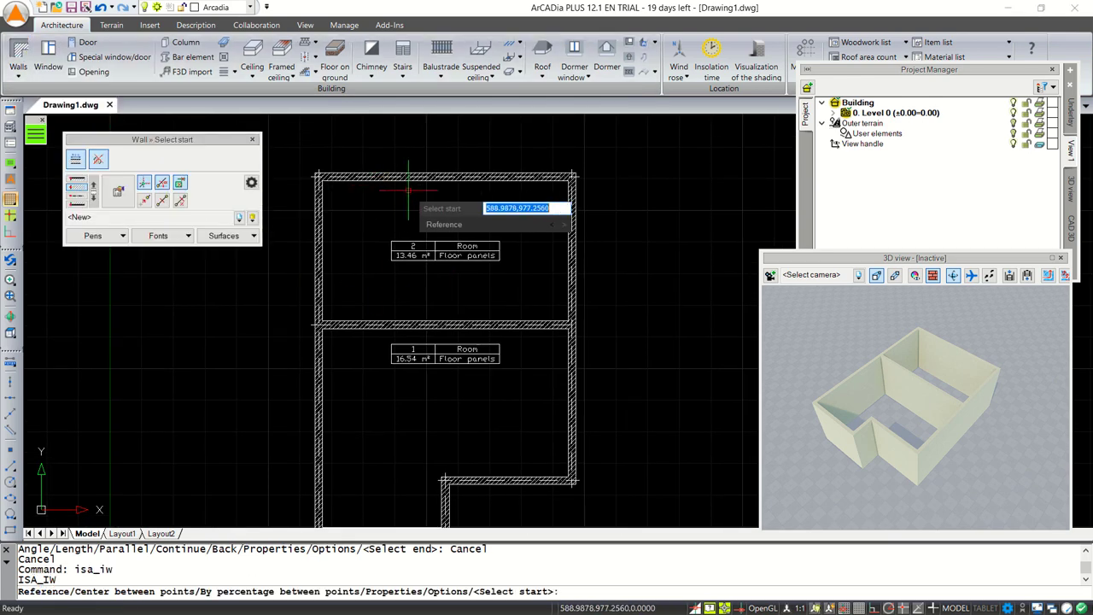
{"action": "left_click", "coordinate": [437, 181]}
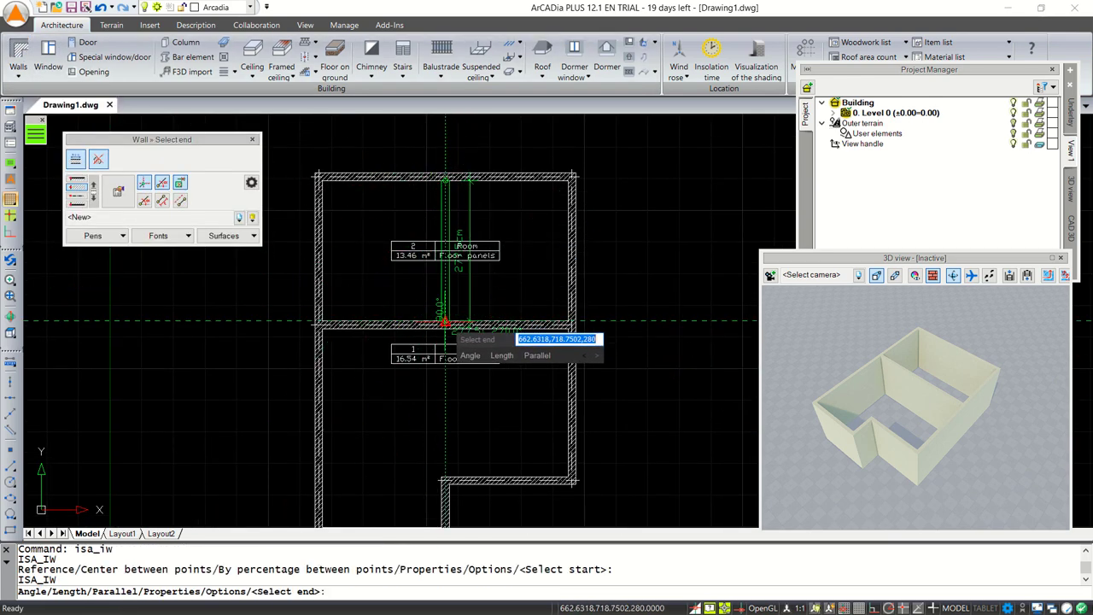
{"action": "left_click", "coordinate": [444, 322]}
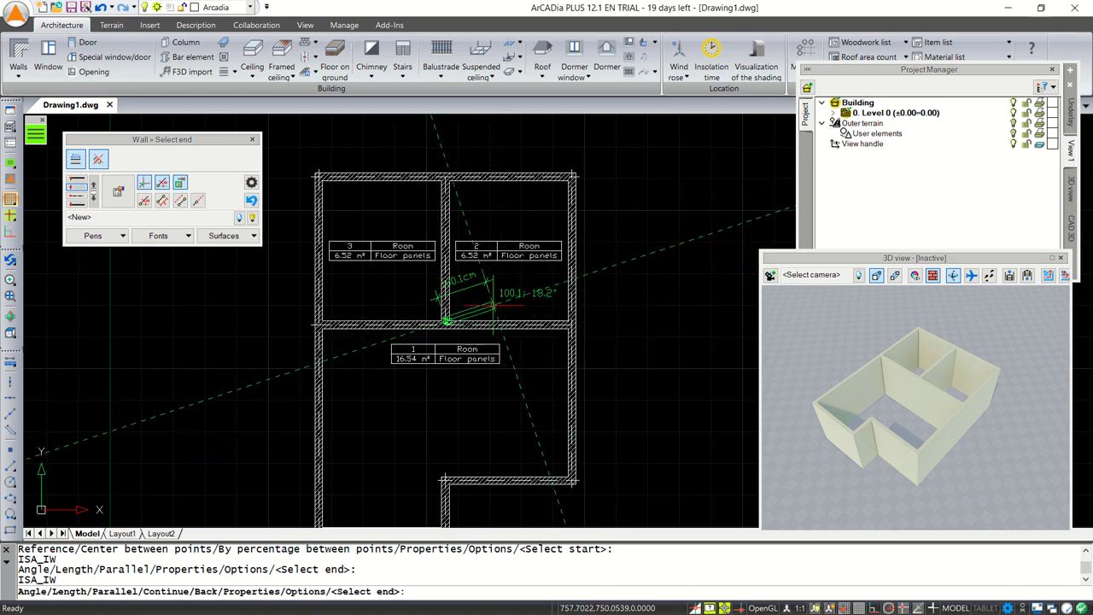
{"action": "key", "text": "Escape"}
Insert a floor on ground in all three rooms and orbit the 3D model to examine it
{"action": "middle_click_drag", "start_coordinate": [488, 309], "coordinate": [506, 284]}
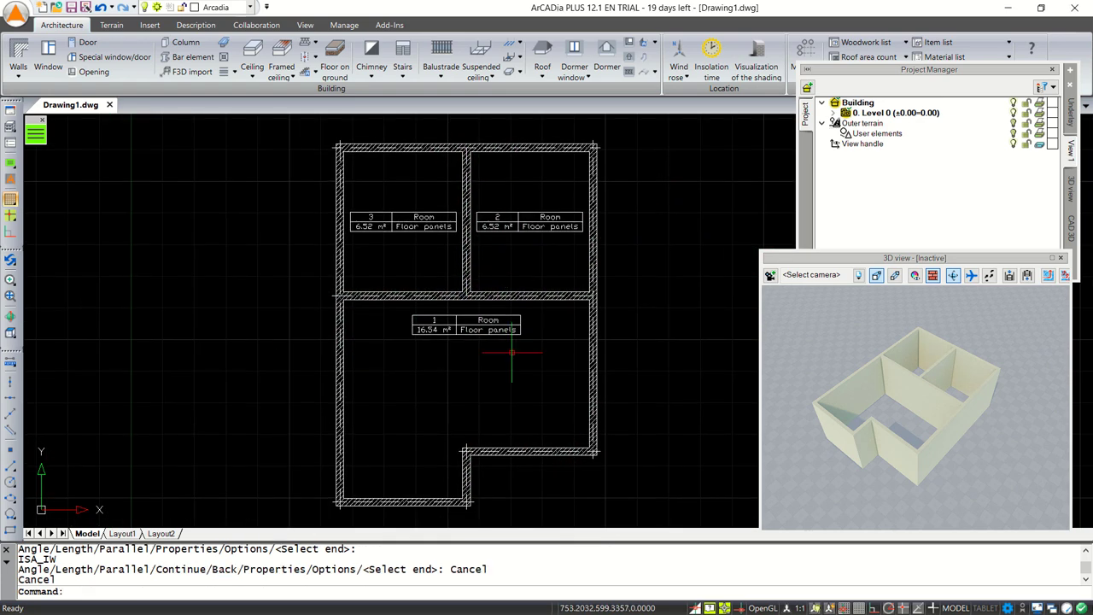
{"action": "mouse_move", "coordinate": [922, 444]}
{"action": "left_click_drag", "start_coordinate": [922, 444], "coordinate": [891, 459]}
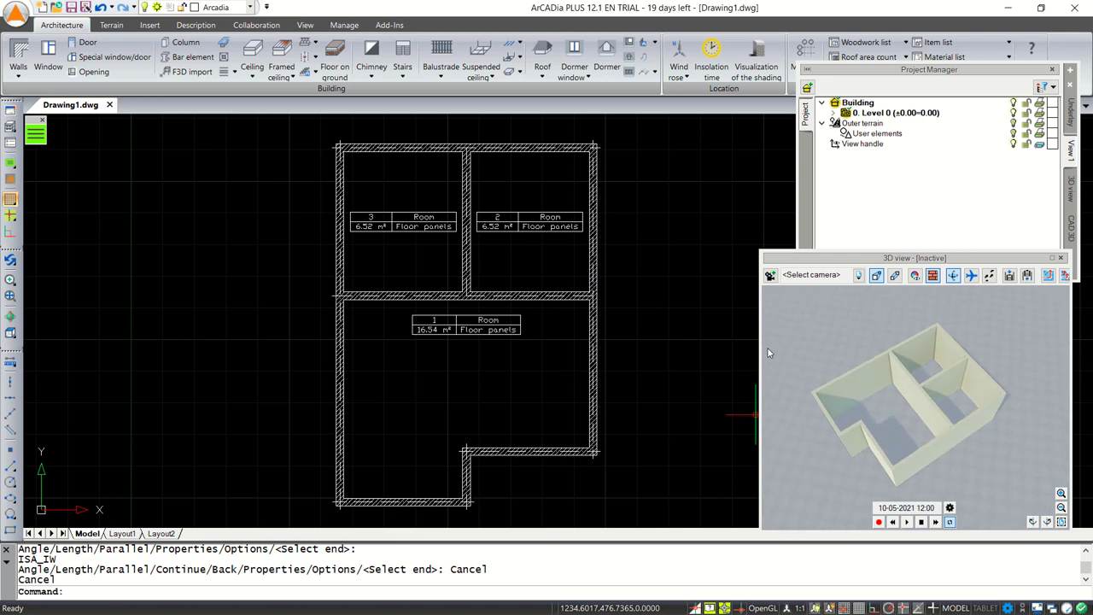
{"action": "left_click", "coordinate": [339, 63]}
{"action": "mouse_move", "coordinate": [880, 459]}
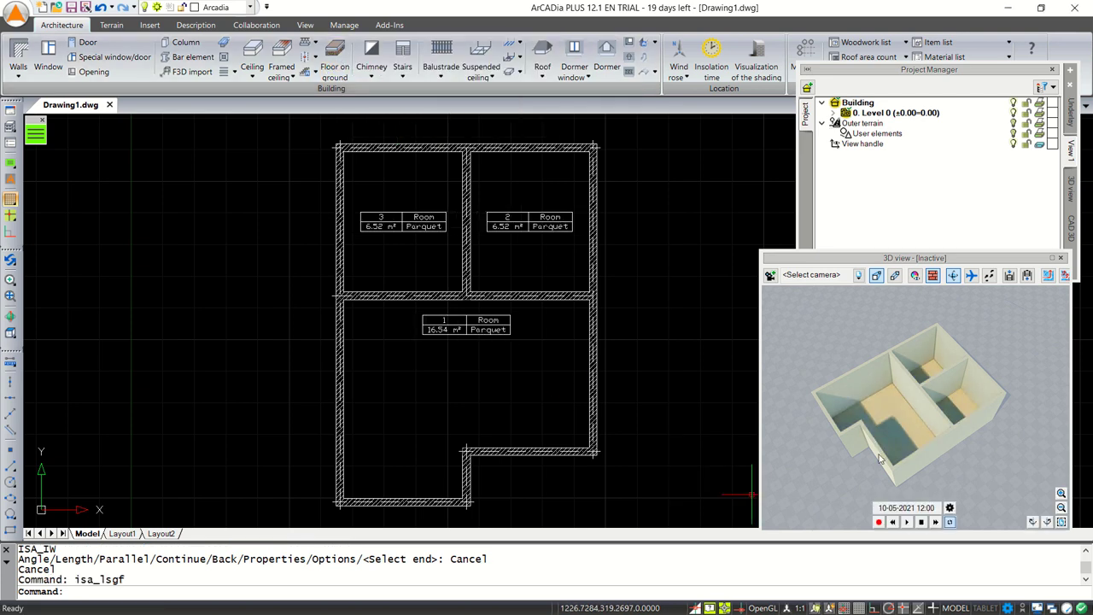
{"action": "scroll", "coordinate": [901, 433], "scroll_direction": "up", "scroll_amount": 3}
{"action": "left_click_drag", "start_coordinate": [980, 397], "coordinate": [881, 455]}
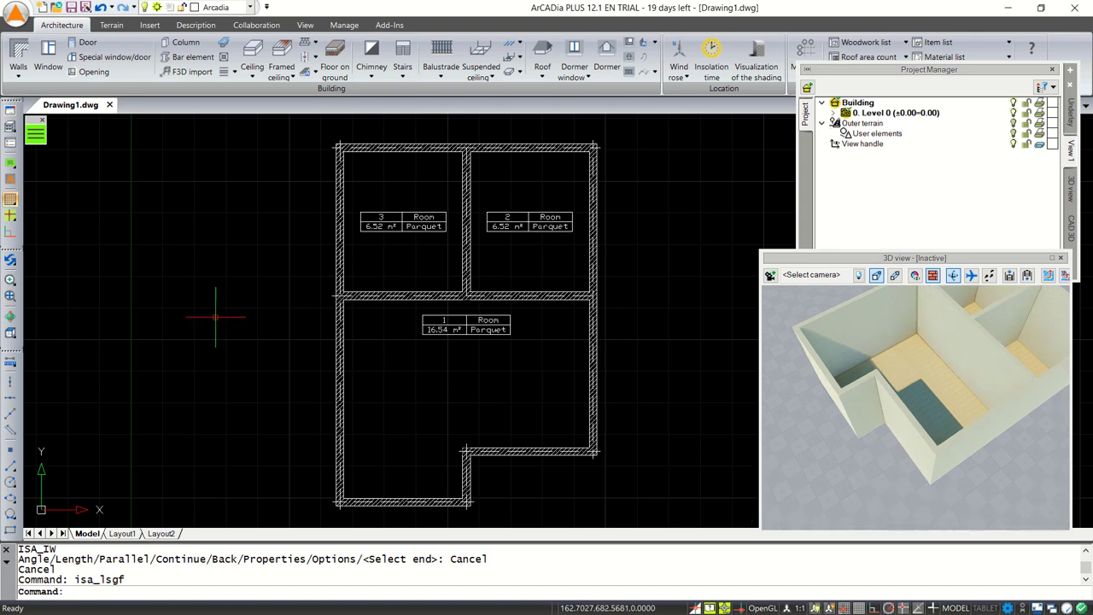
Enclose the notch with virtual walls, 250 cm right from its lower outer corner and 100 cm up to the building's corner
{"action": "left_click", "coordinate": [17, 76]}
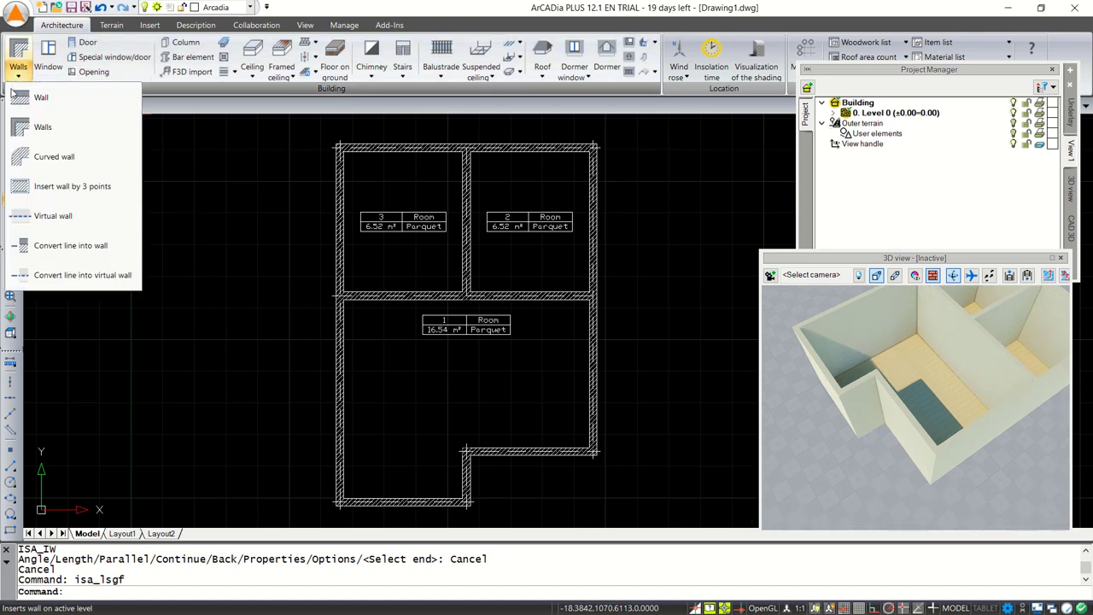
{"action": "left_click", "coordinate": [52, 218]}
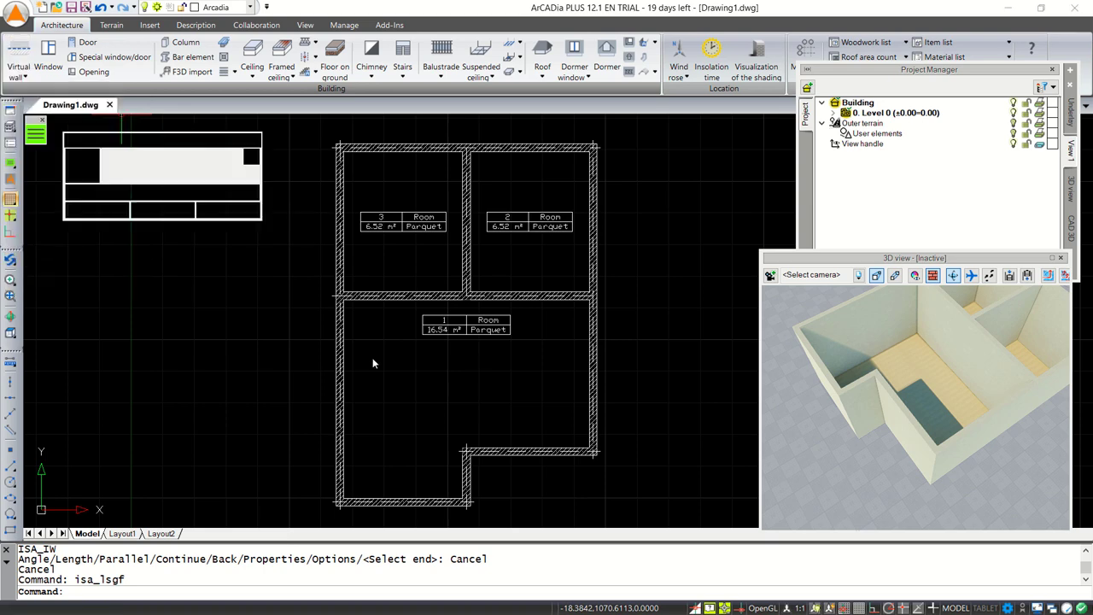
{"action": "scroll", "coordinate": [416, 440], "scroll_direction": "up", "scroll_amount": 5}
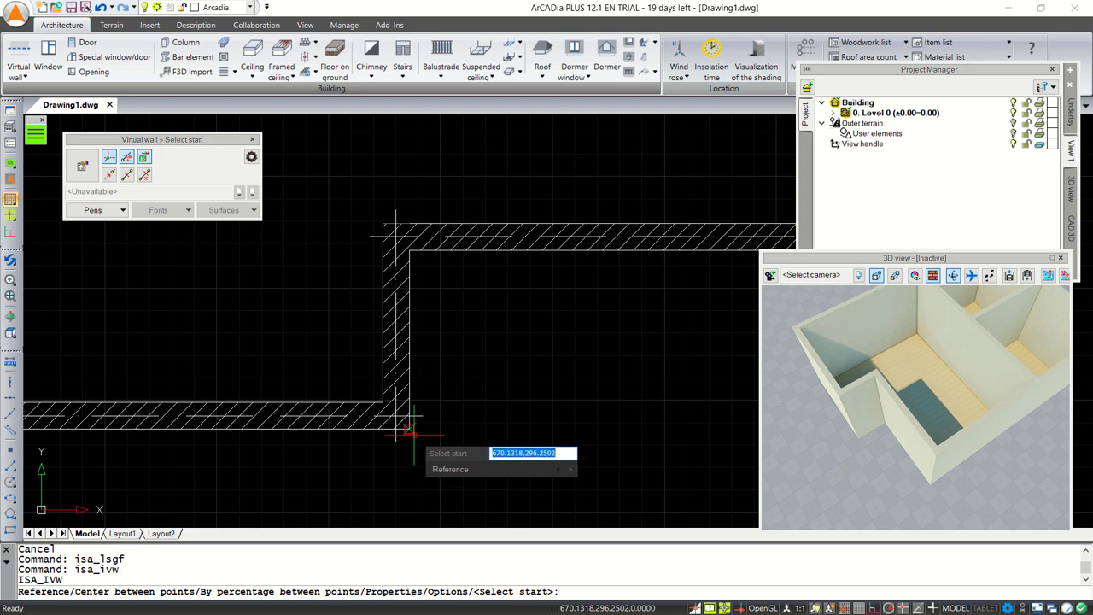
{"action": "left_click", "coordinate": [408, 424]}
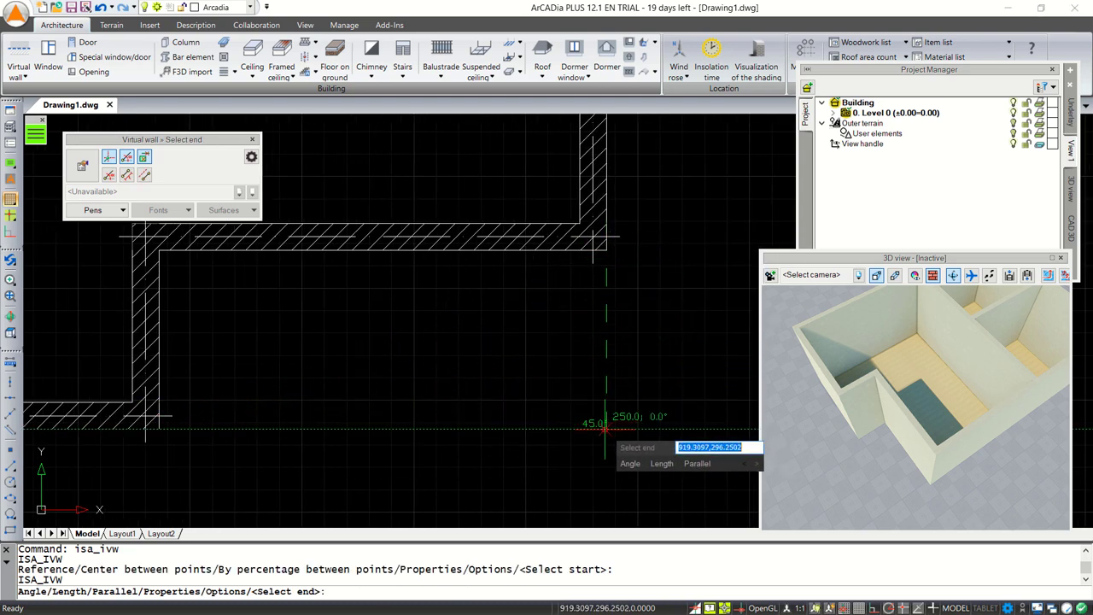
{"action": "left_click", "coordinate": [606, 429]}
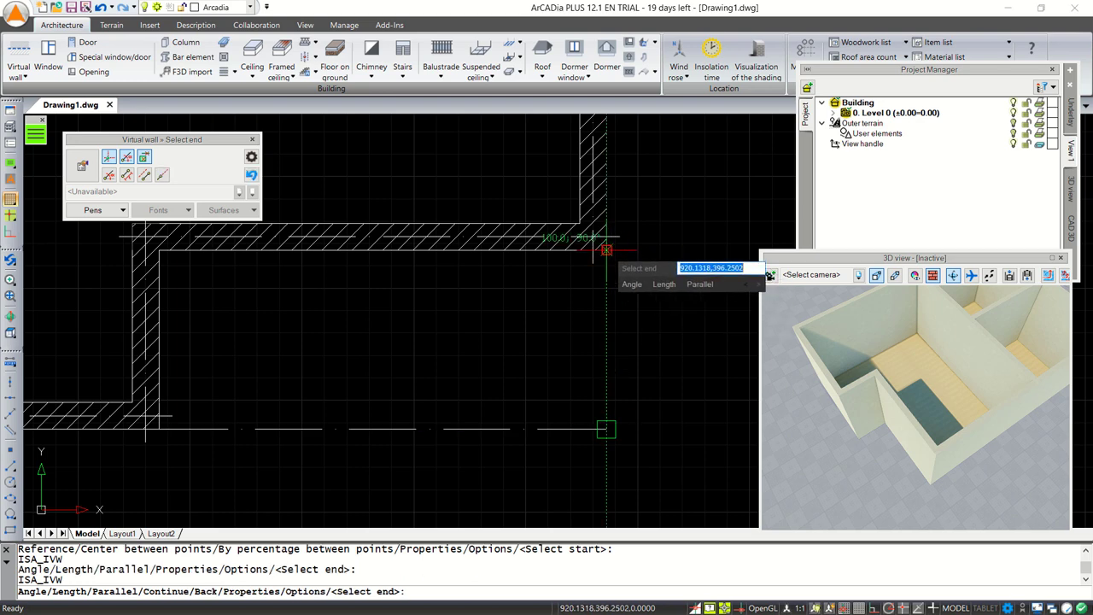
{"action": "left_click", "coordinate": [606, 249]}
{"action": "key", "text": "Escape"}
Insert a floor on ground in the new notch room and orbit the 3D model to show it
{"action": "scroll", "coordinate": [615, 375], "scroll_direction": "down", "scroll_amount": 5}
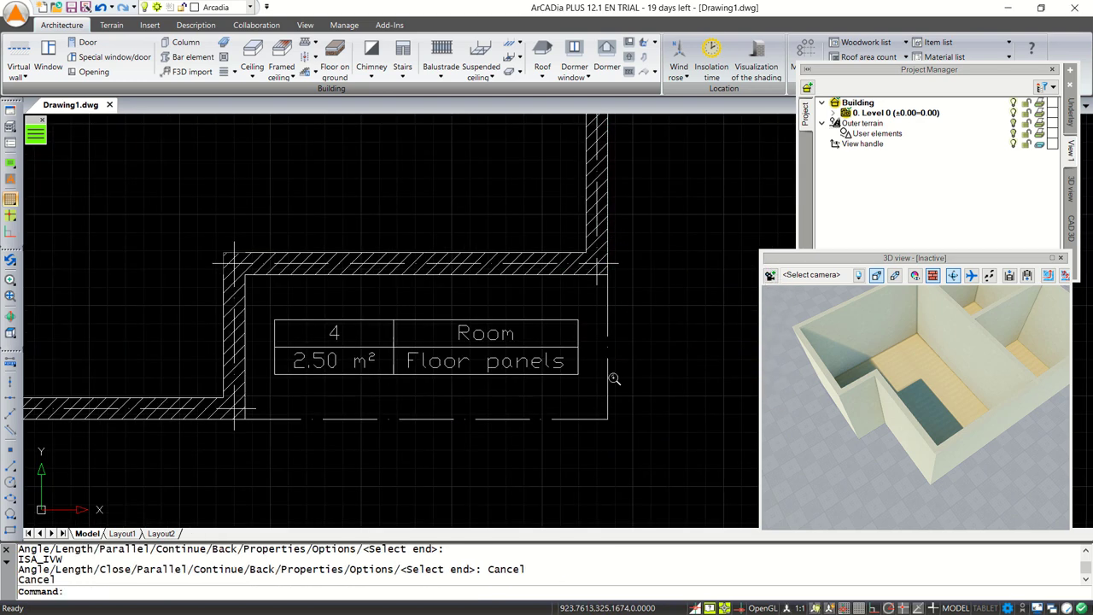
{"action": "middle_click_drag", "start_coordinate": [592, 381], "coordinate": [559, 421]}
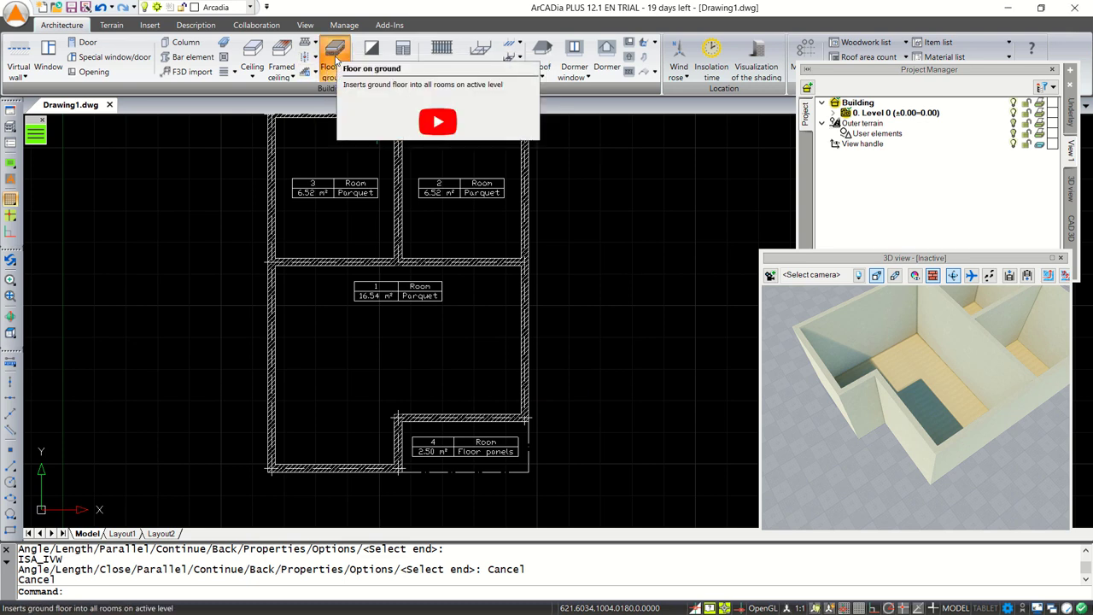
{"action": "left_click", "coordinate": [341, 53]}
{"action": "left_click_drag", "start_coordinate": [938, 500], "coordinate": [947, 461]}
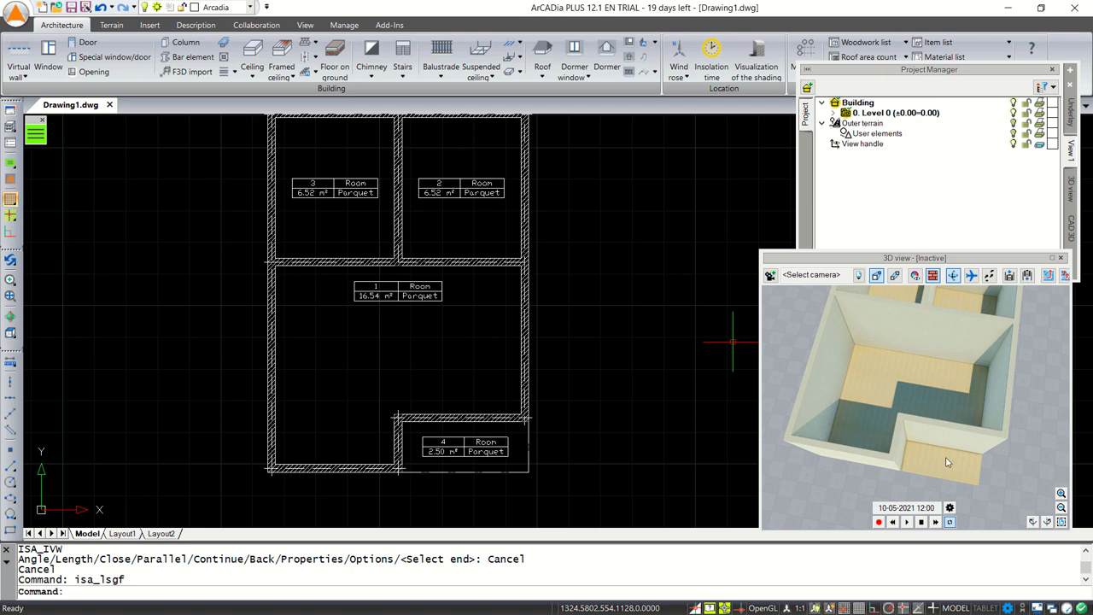
Accept the default door properties and insert a door centred between two points near the right end of the wall between rooms 1 and 4
{"action": "scroll", "coordinate": [550, 369], "scroll_direction": "down", "scroll_amount": 2}
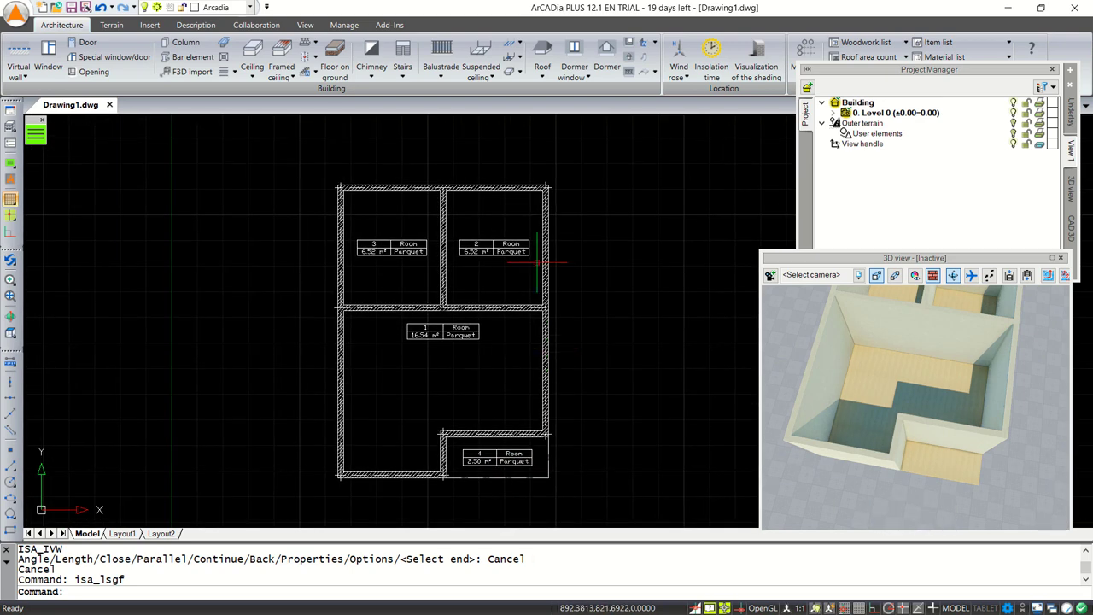
{"action": "left_click", "coordinate": [87, 44]}
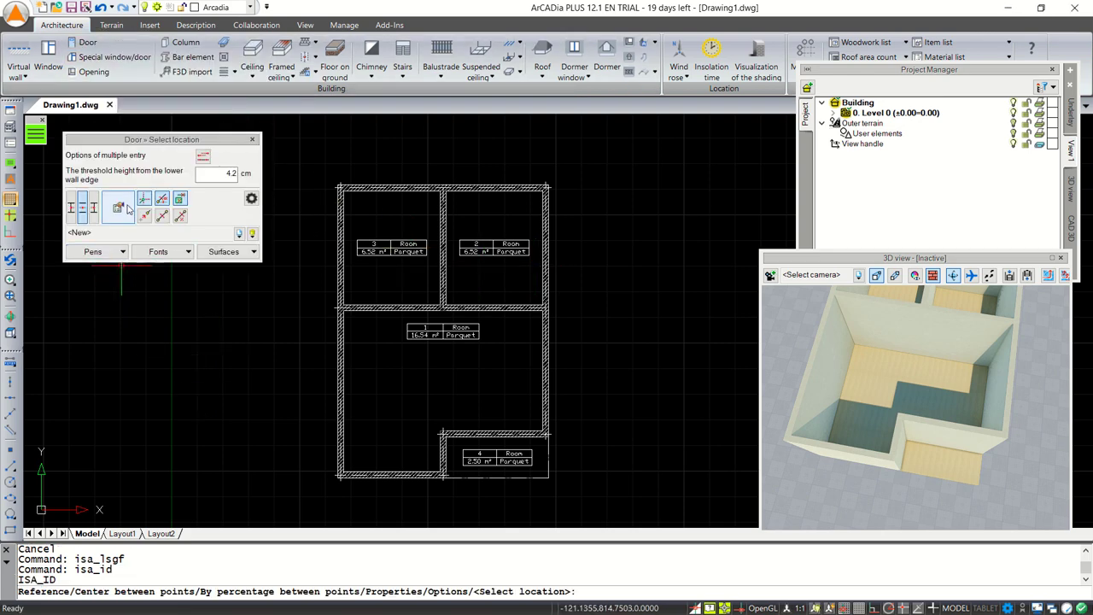
{"action": "left_click", "coordinate": [119, 209]}
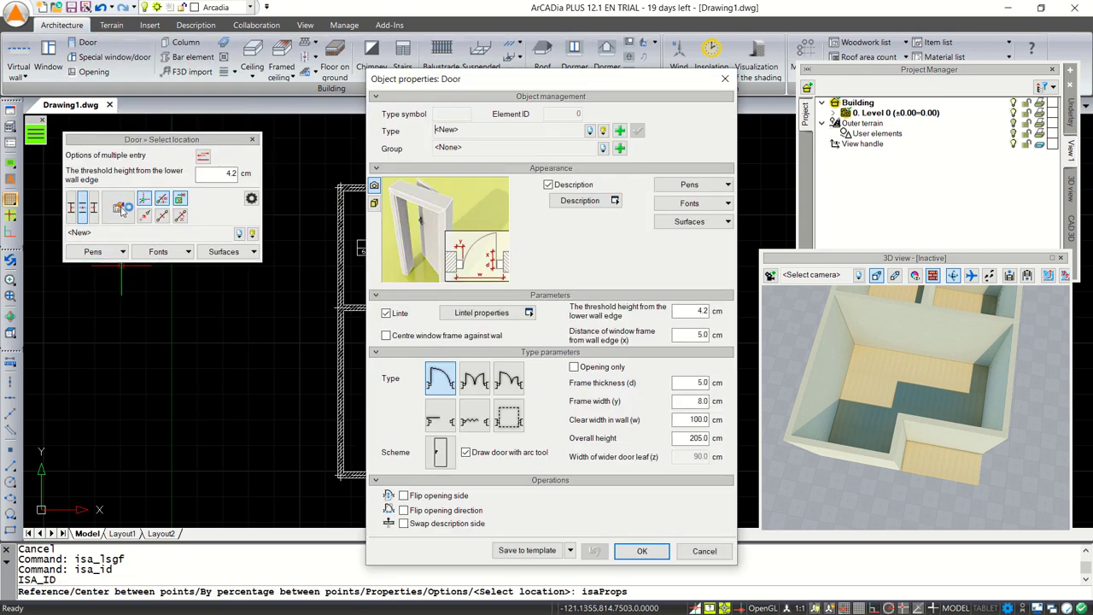
{"action": "left_click", "coordinate": [687, 401]}
{"action": "left_click", "coordinate": [641, 550]}
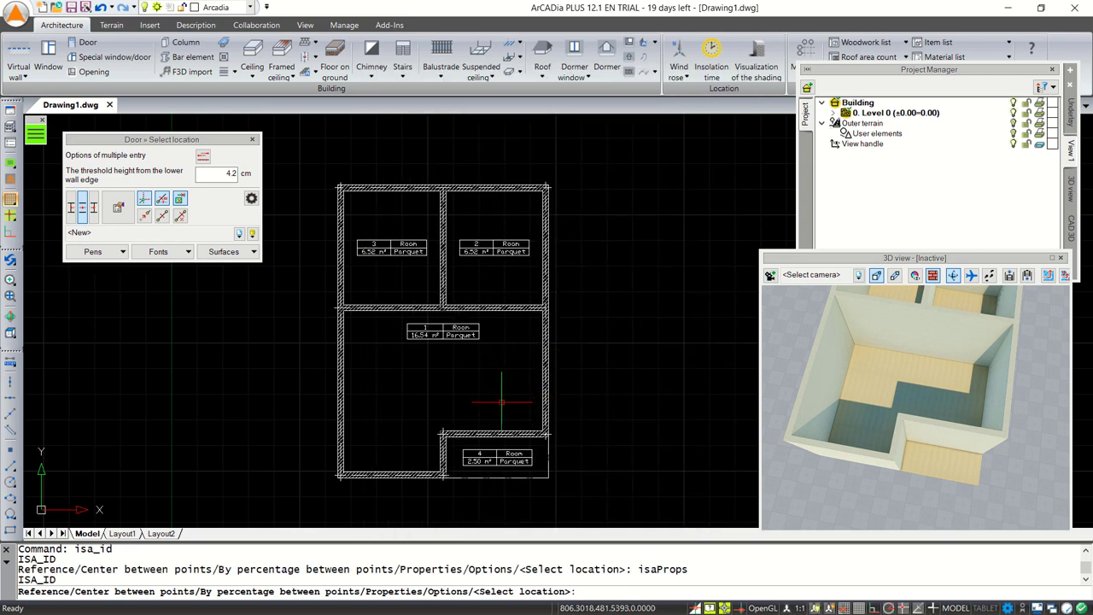
{"action": "scroll", "coordinate": [501, 401], "scroll_direction": "up", "scroll_amount": 5}
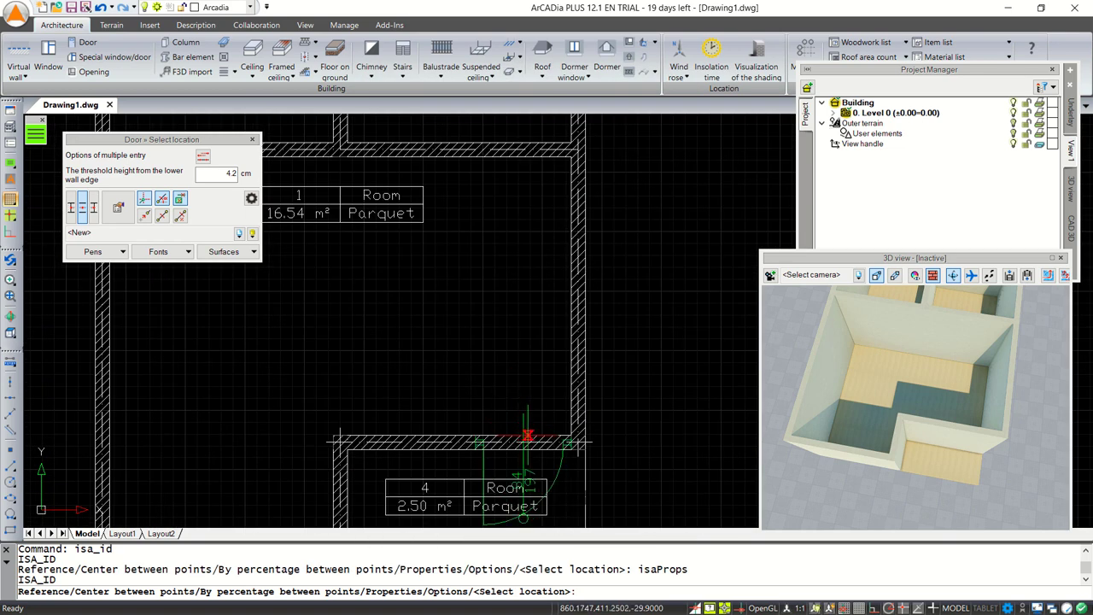
{"action": "left_click", "coordinate": [162, 216]}
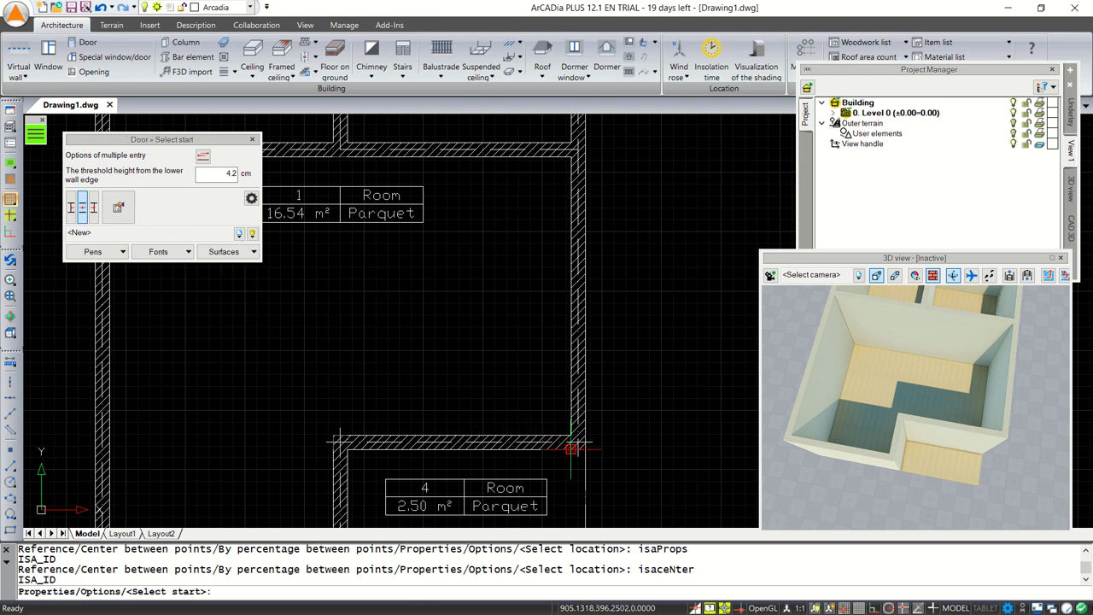
{"action": "left_click", "coordinate": [571, 436]}
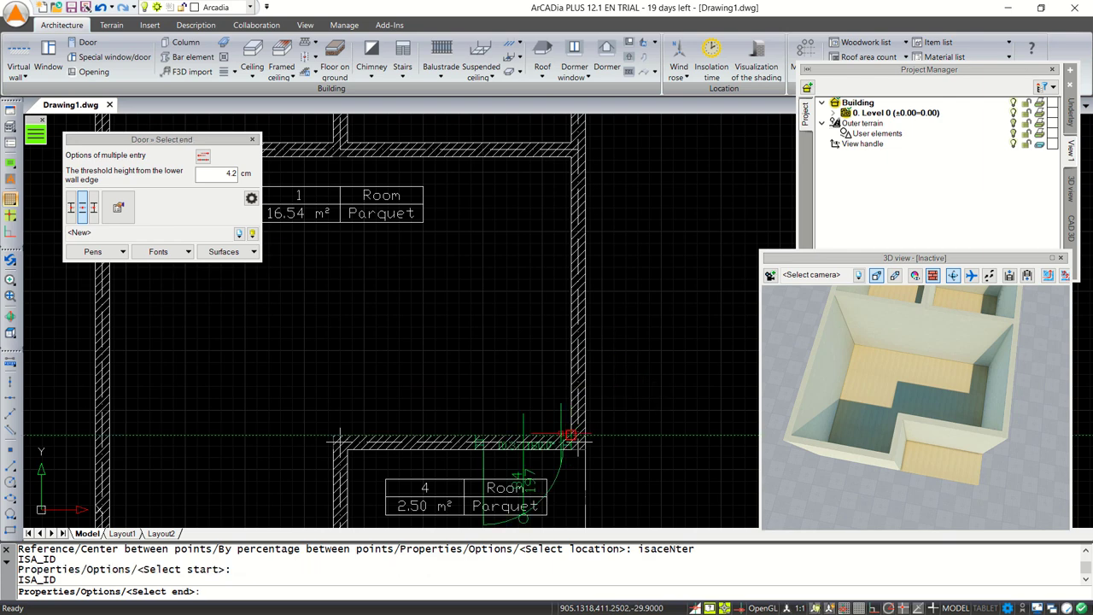
{"action": "left_click", "coordinate": [459, 436]}
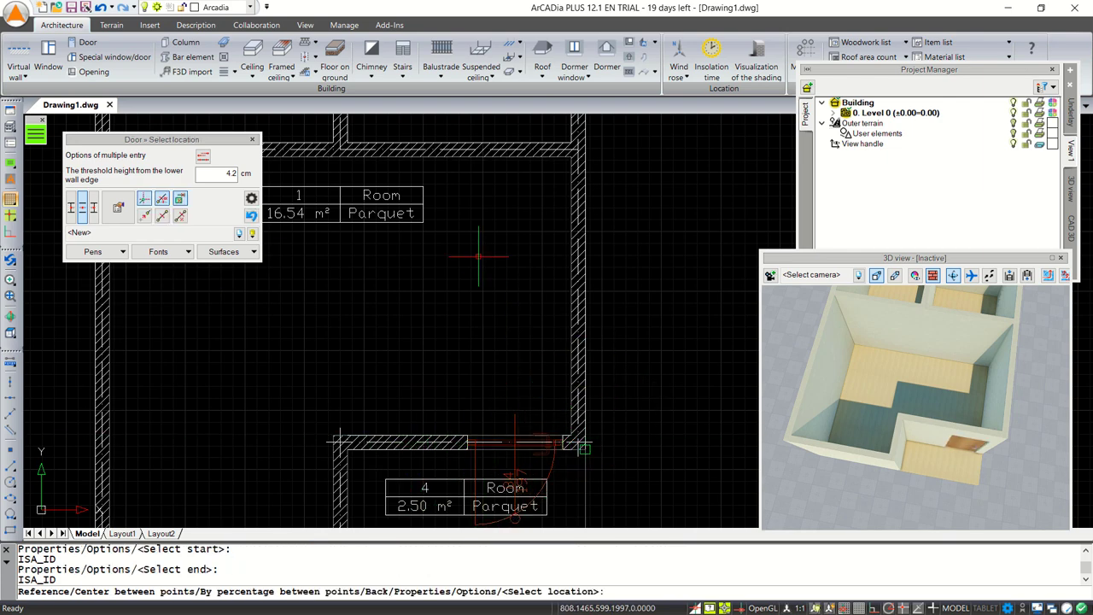
Insert a door centred between two points in the wall between rooms 1 and 2, beside the vertical partition
{"action": "middle_click_drag", "start_coordinate": [472, 212], "coordinate": [511, 402]}
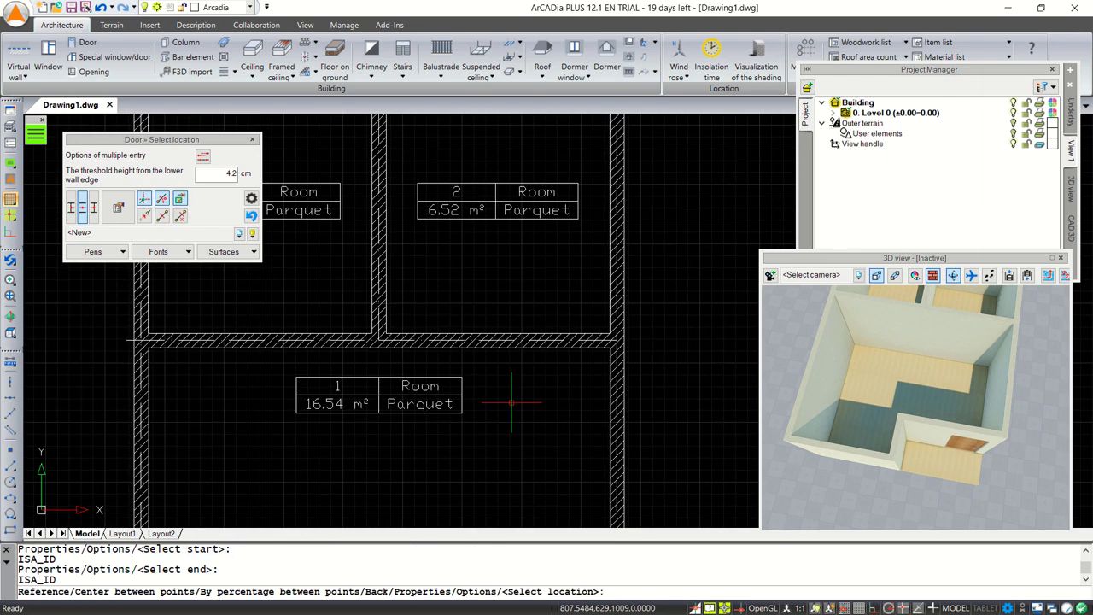
{"action": "left_click", "coordinate": [161, 216]}
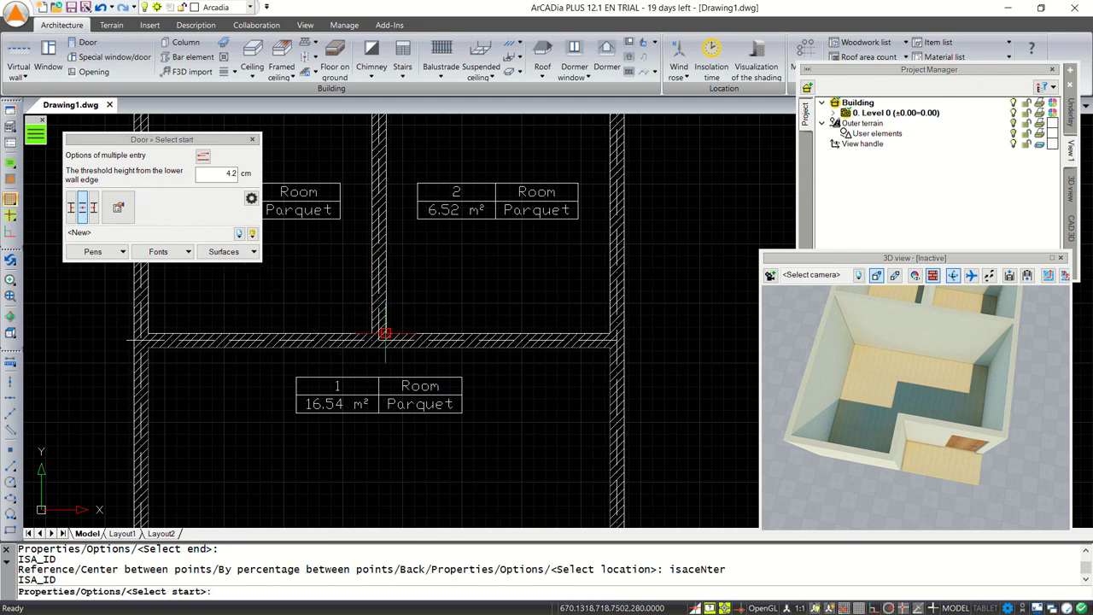
{"action": "left_click", "coordinate": [385, 337]}
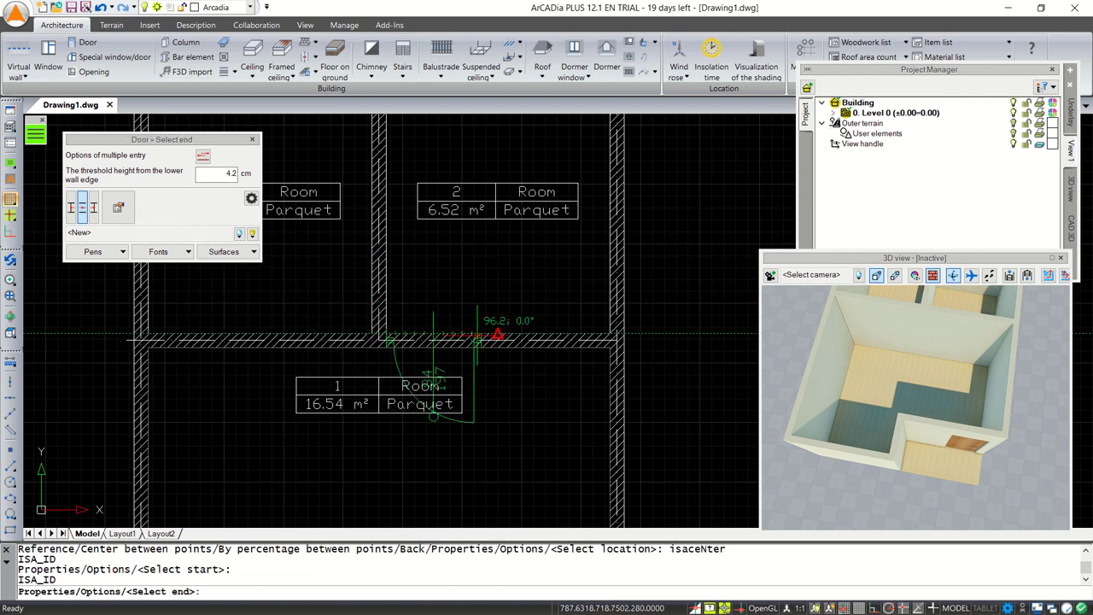
{"action": "left_click", "coordinate": [476, 336]}
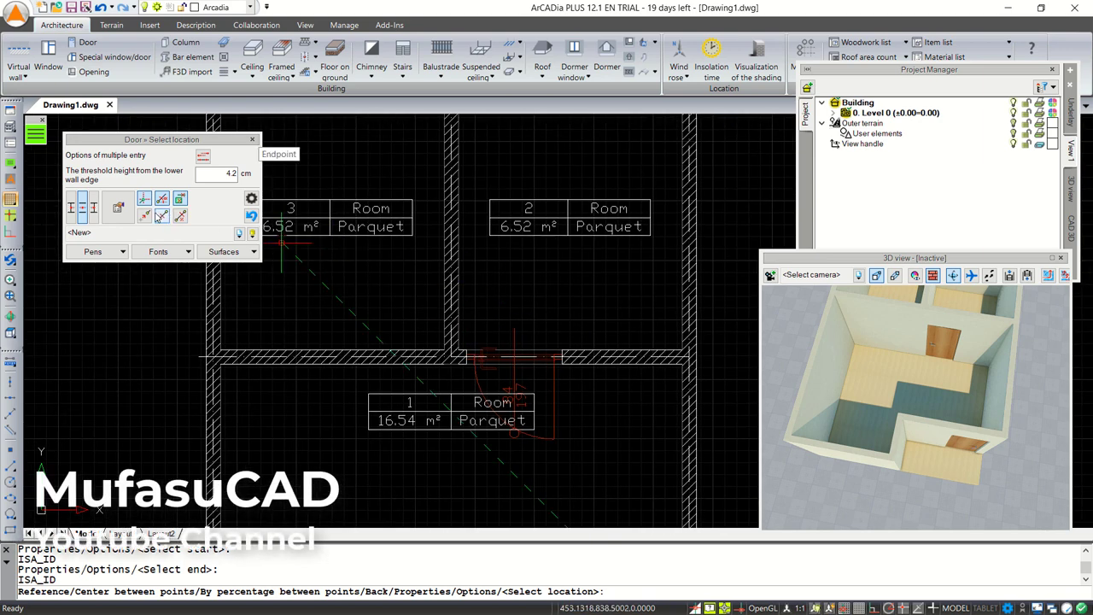
Insert a door centred between two points in the wall between rooms 1 and 3, beside the vertical partition, and end door placement
{"action": "left_click", "coordinate": [161, 216]}
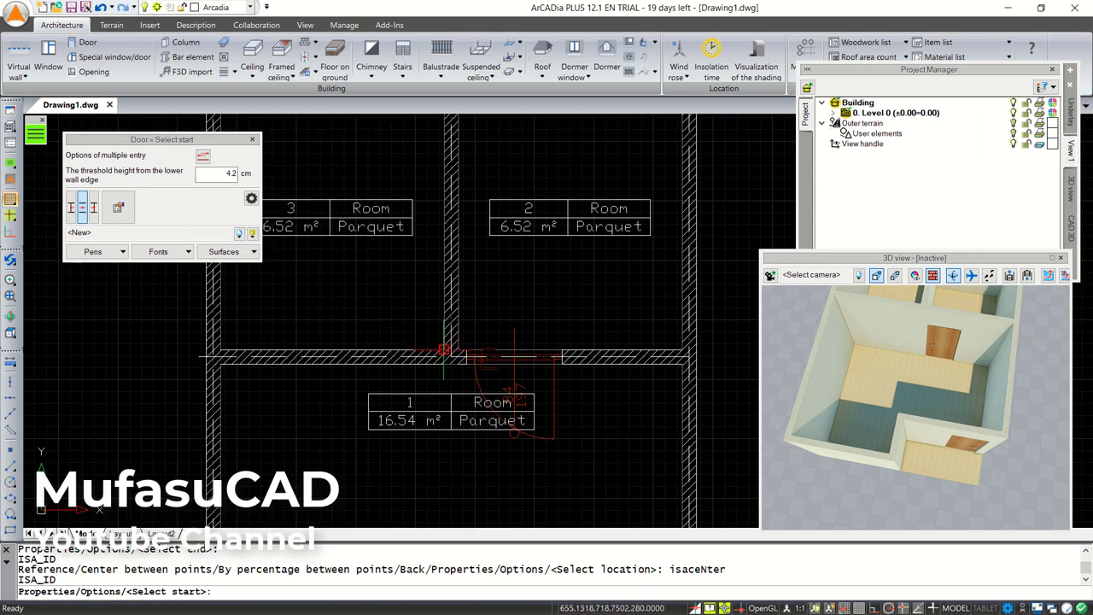
{"action": "left_click", "coordinate": [443, 350]}
{"action": "left_click", "coordinate": [354, 350]}
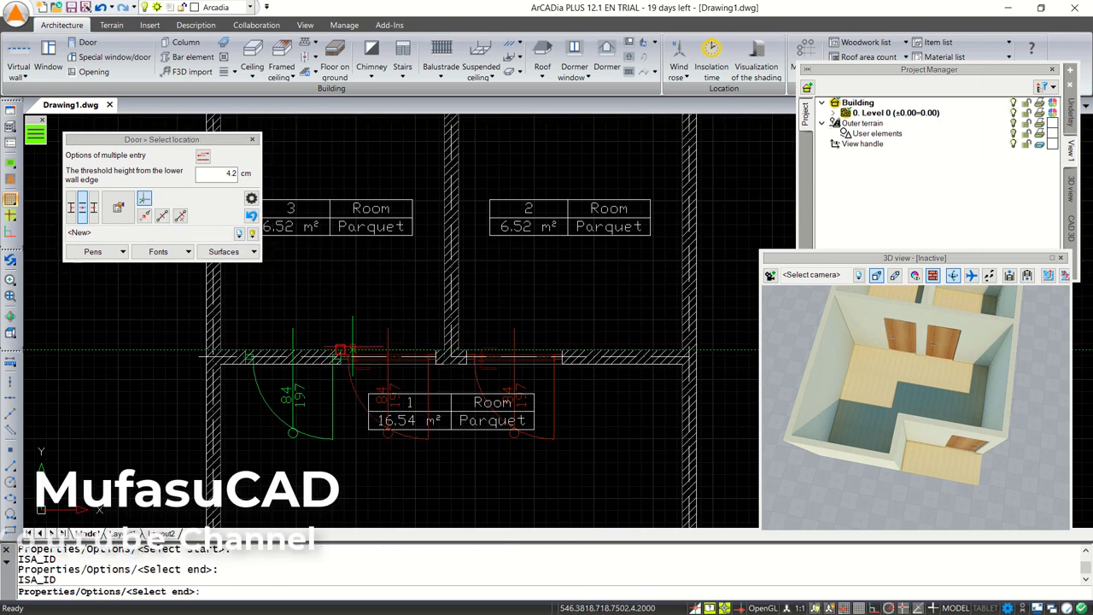
{"action": "left_click", "coordinate": [254, 140]}
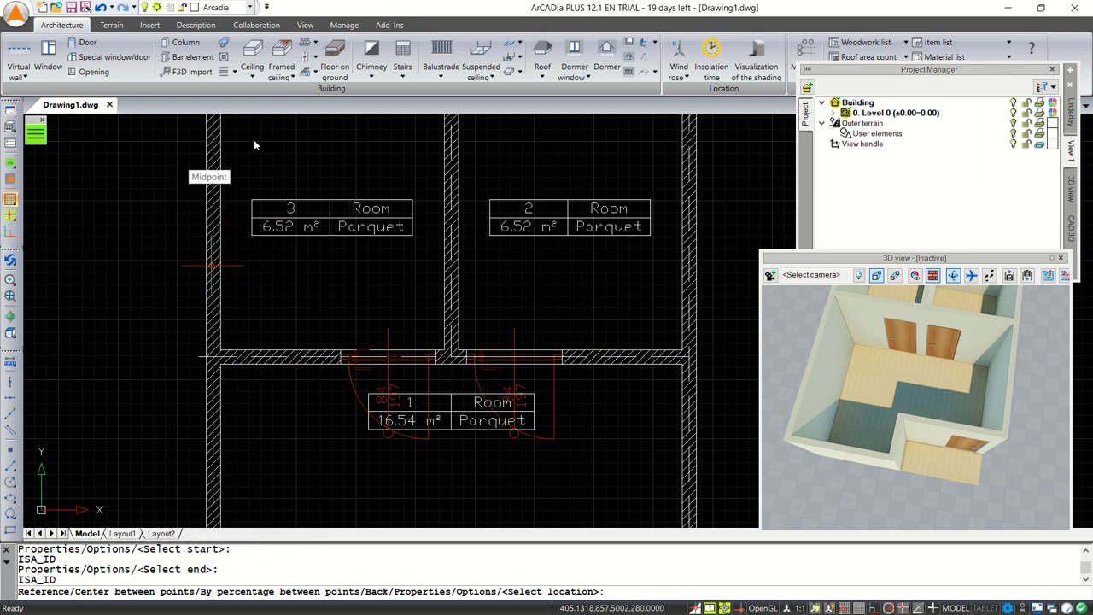
Swap the opening side and direction of the door between rooms 1 and 4 so it swings into room 1, hinged beside the outer wall
{"action": "scroll", "coordinate": [573, 380], "scroll_direction": "down", "scroll_amount": 3}
{"action": "middle_click_drag", "start_coordinate": [573, 383], "coordinate": [525, 280]}
{"action": "scroll", "coordinate": [529, 375], "scroll_direction": "up", "scroll_amount": 3}
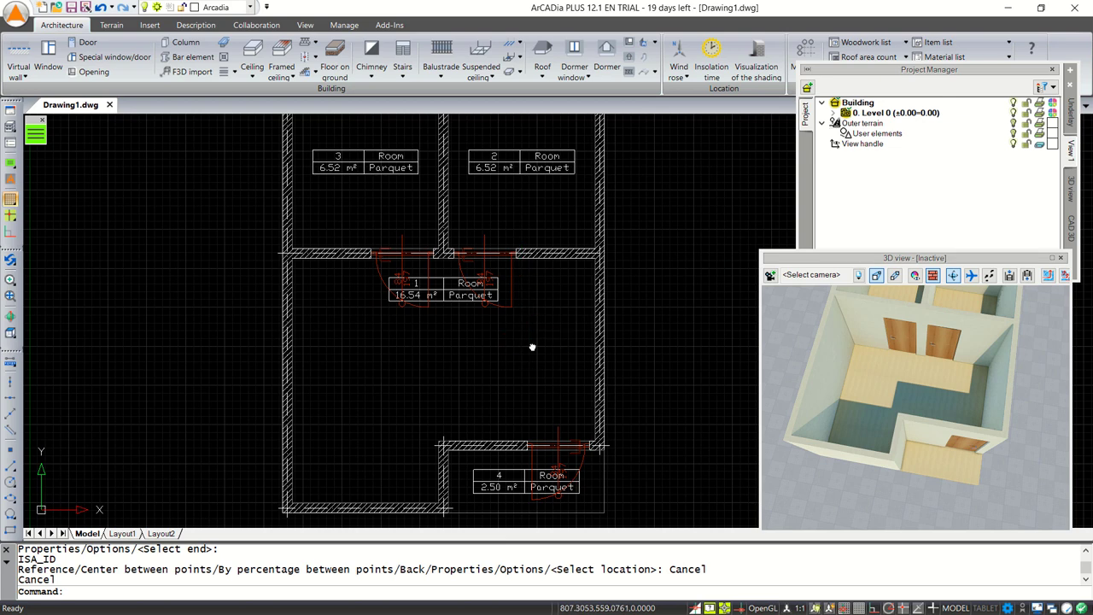
{"action": "left_click", "coordinate": [543, 427]}
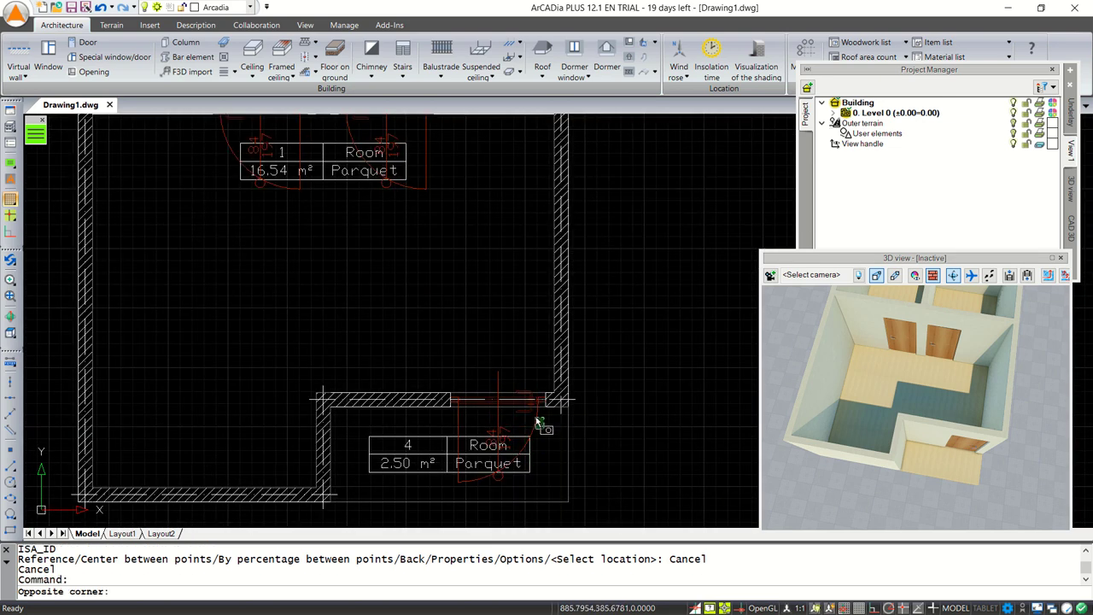
{"action": "left_click", "coordinate": [493, 412]}
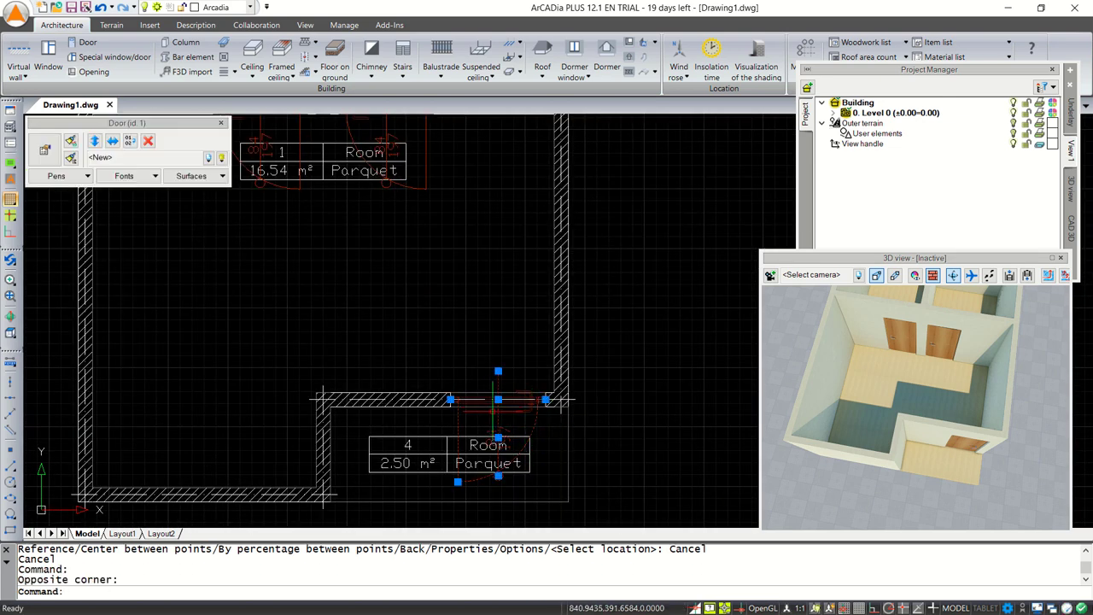
{"action": "left_click", "coordinate": [99, 145]}
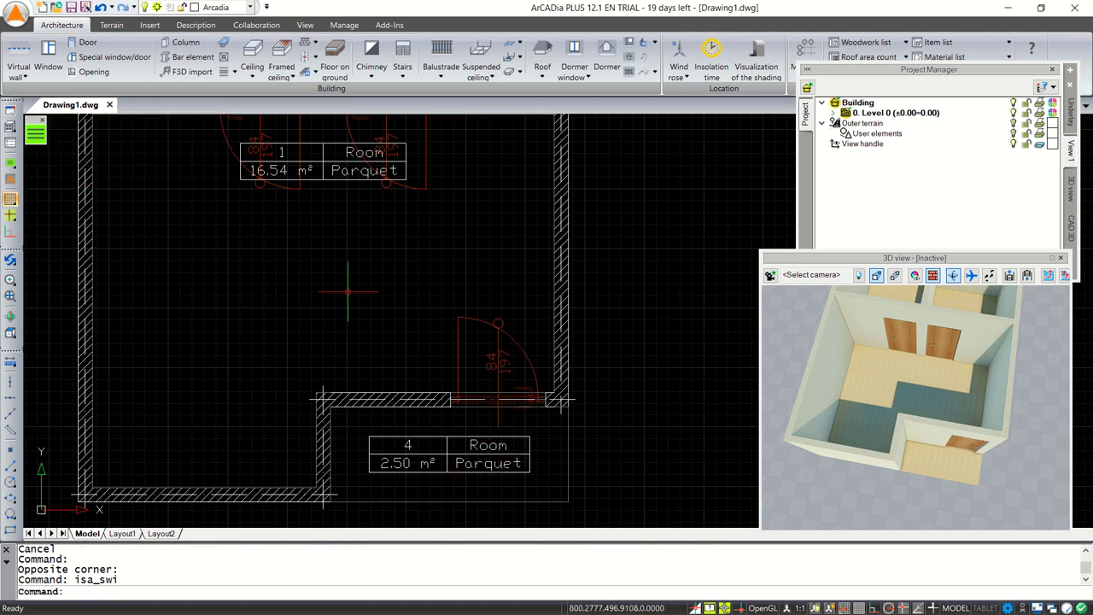
{"action": "left_click", "coordinate": [462, 322]}
{"action": "left_click", "coordinate": [378, 293]}
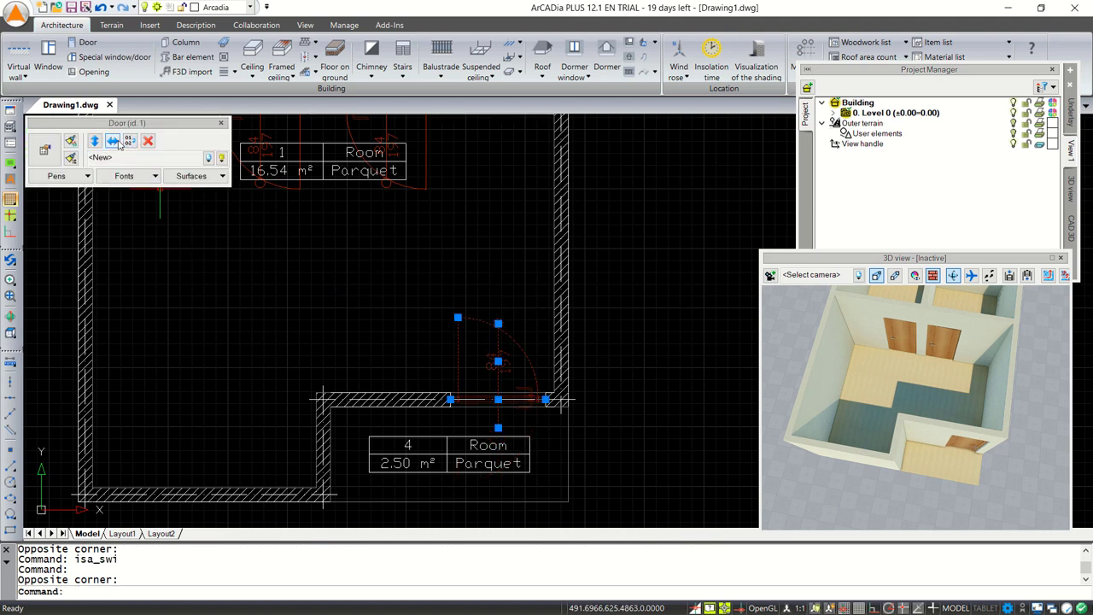
{"action": "key", "text": "Escape"}
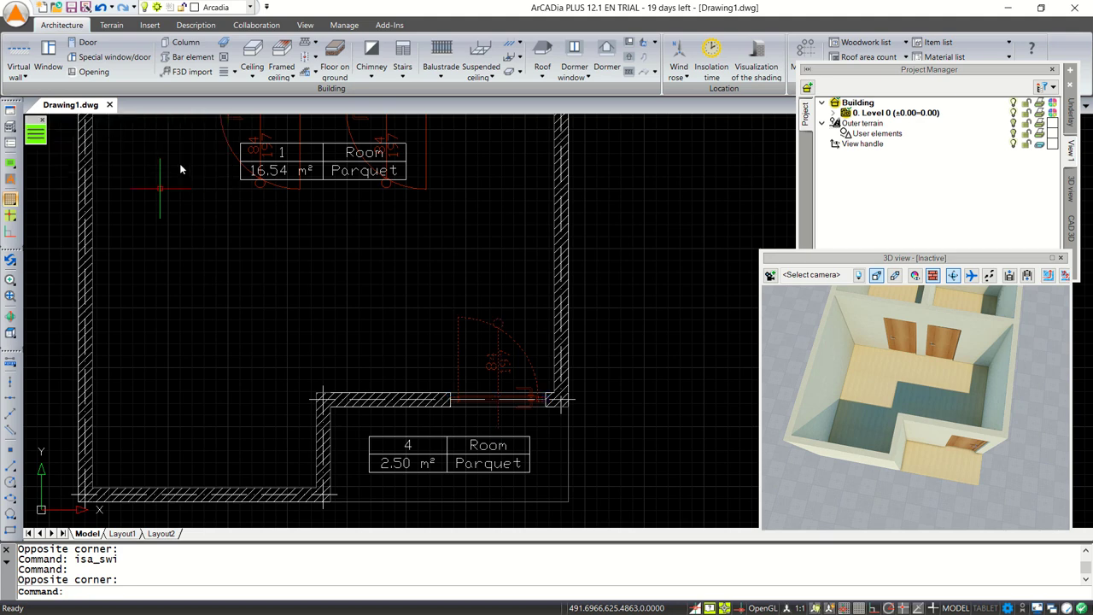
Swap the opening side and direction of the door between rooms 1 and 2 so it swings into room 2, hinged beside the partition
{"action": "middle_click_drag", "start_coordinate": [369, 220], "coordinate": [451, 452]}
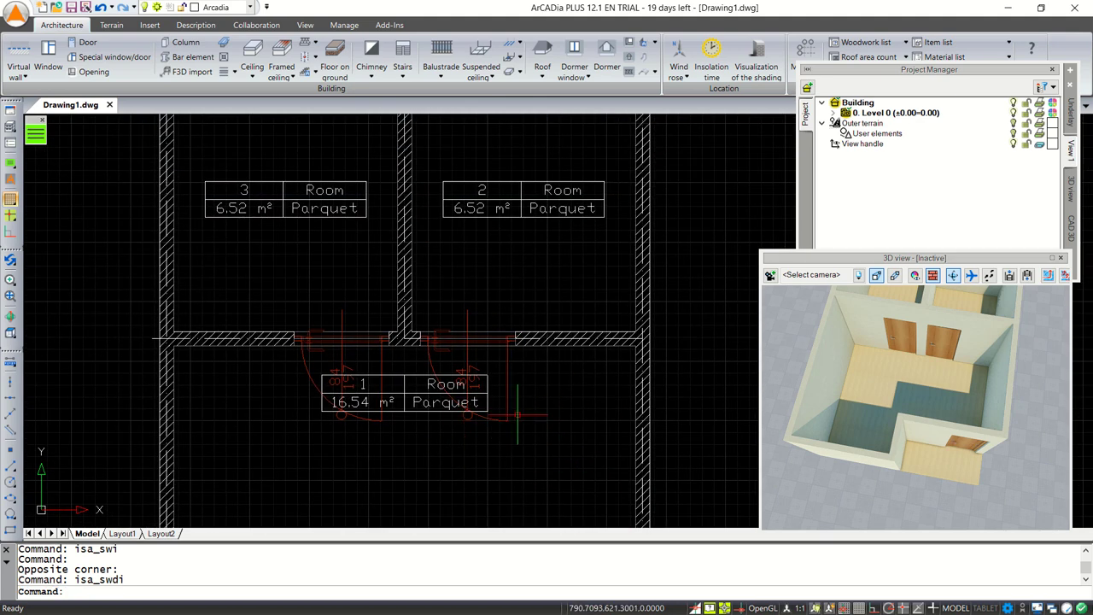
{"action": "left_click", "coordinate": [534, 441]}
{"action": "left_click", "coordinate": [505, 397]}
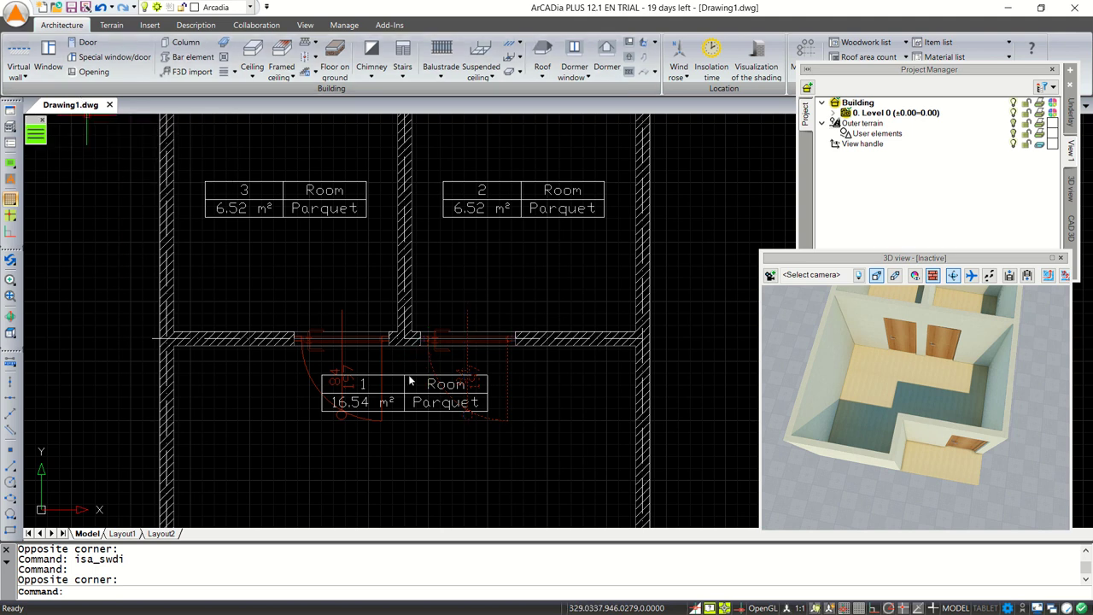
{"action": "left_click", "coordinate": [538, 388]}
{"action": "left_click", "coordinate": [495, 309]}
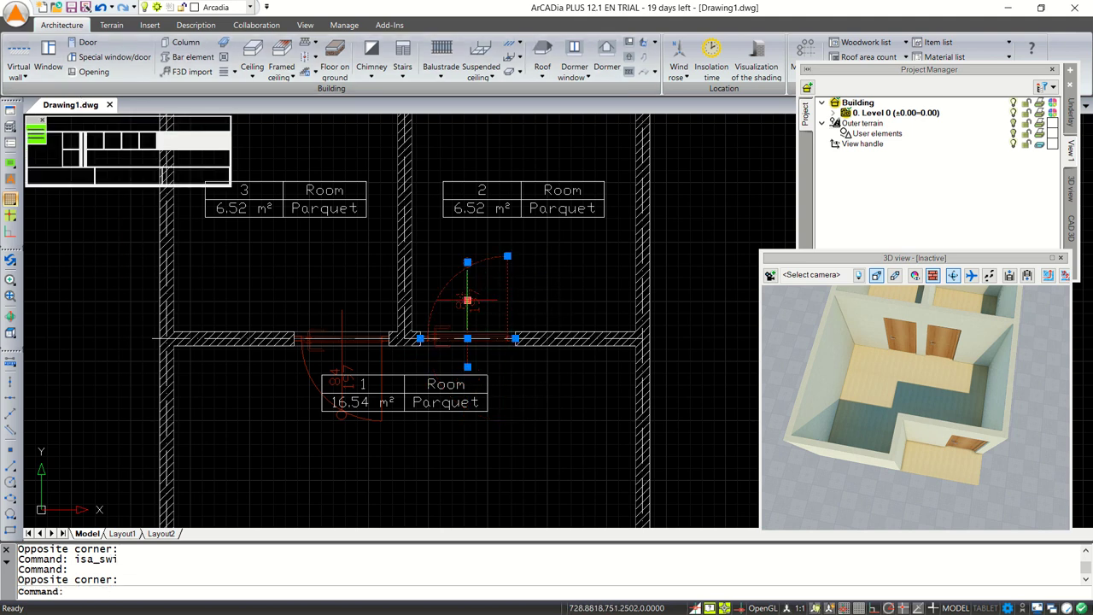
{"action": "left_click", "coordinate": [116, 142]}
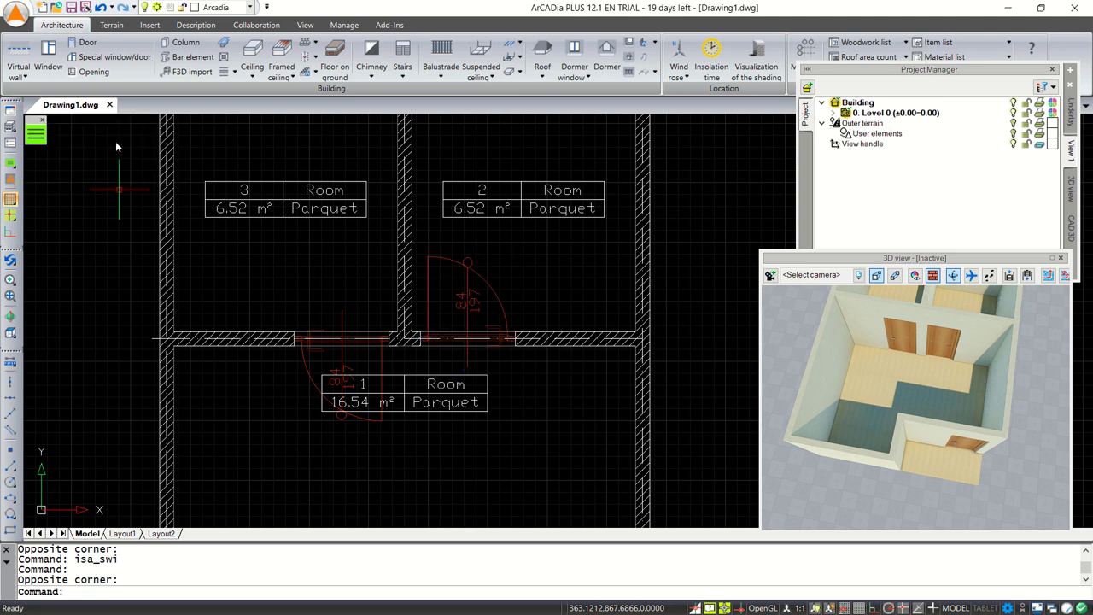
Swap the opening side of the door between rooms 1 and 3 so it swings into room 3
{"action": "left_click", "coordinate": [316, 343]}
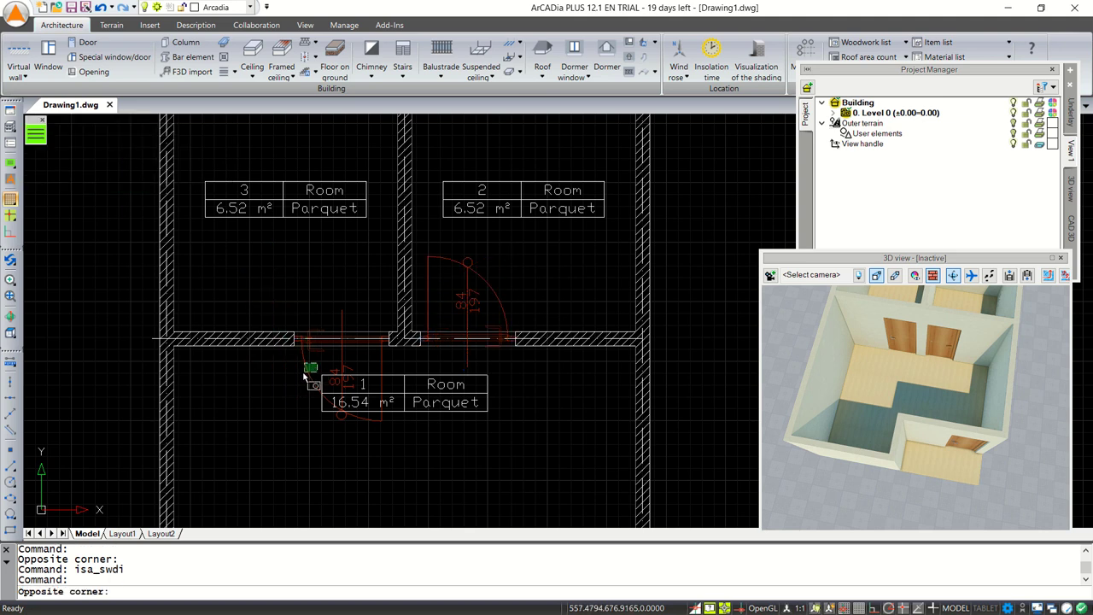
{"action": "left_click", "coordinate": [298, 384]}
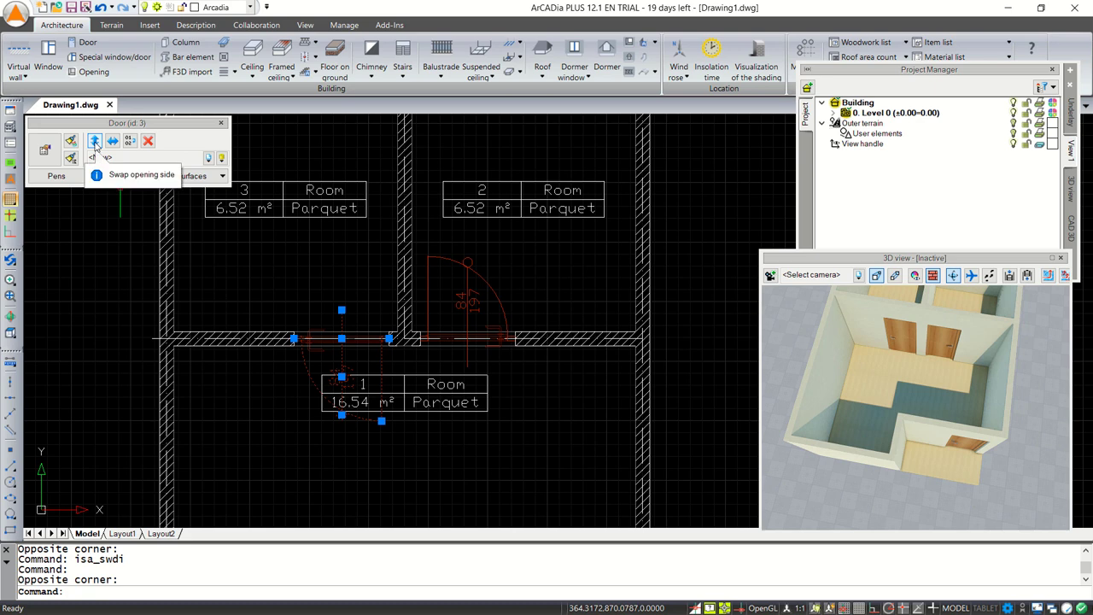
{"action": "left_click", "coordinate": [94, 142]}
{"action": "scroll", "coordinate": [418, 416], "scroll_direction": "down", "scroll_amount": 5}
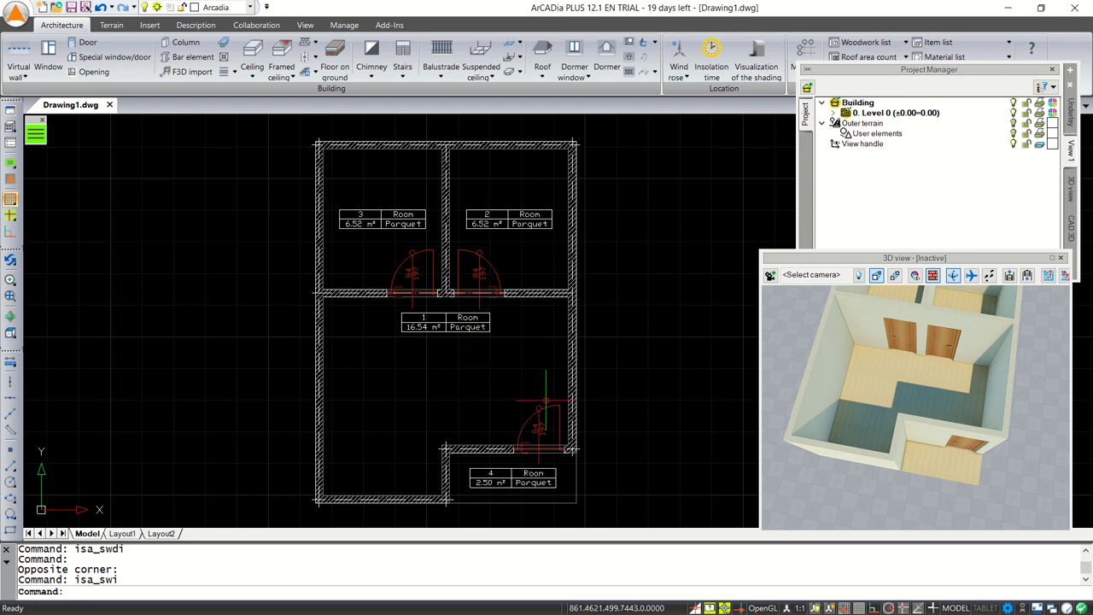
{"action": "middle_click_drag", "start_coordinate": [481, 391], "coordinate": [485, 390]}
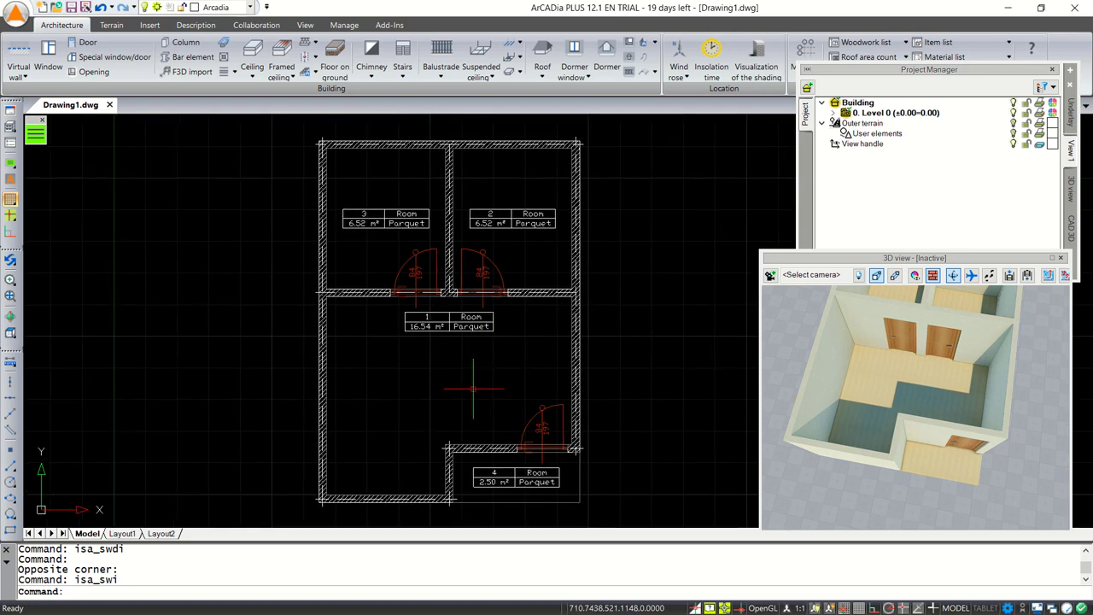
Accept the default 100 × 140 cm window with an 85 cm windowsill height and insert it at the middle of room 1's lower outer wall
{"action": "left_click", "coordinate": [49, 56]}
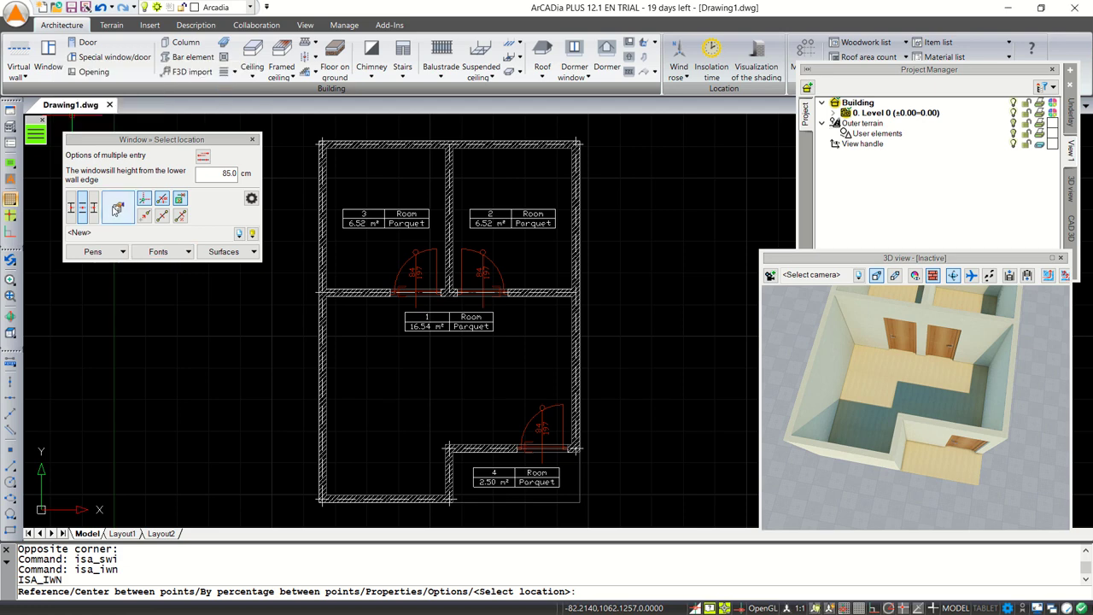
{"action": "left_click", "coordinate": [119, 209]}
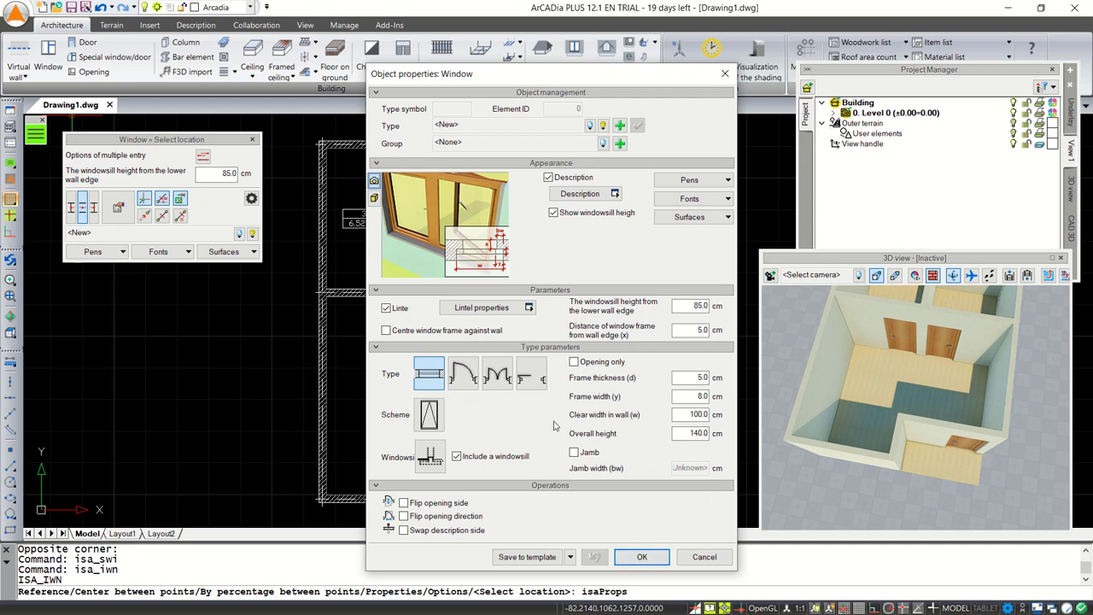
{"action": "left_click", "coordinate": [642, 556]}
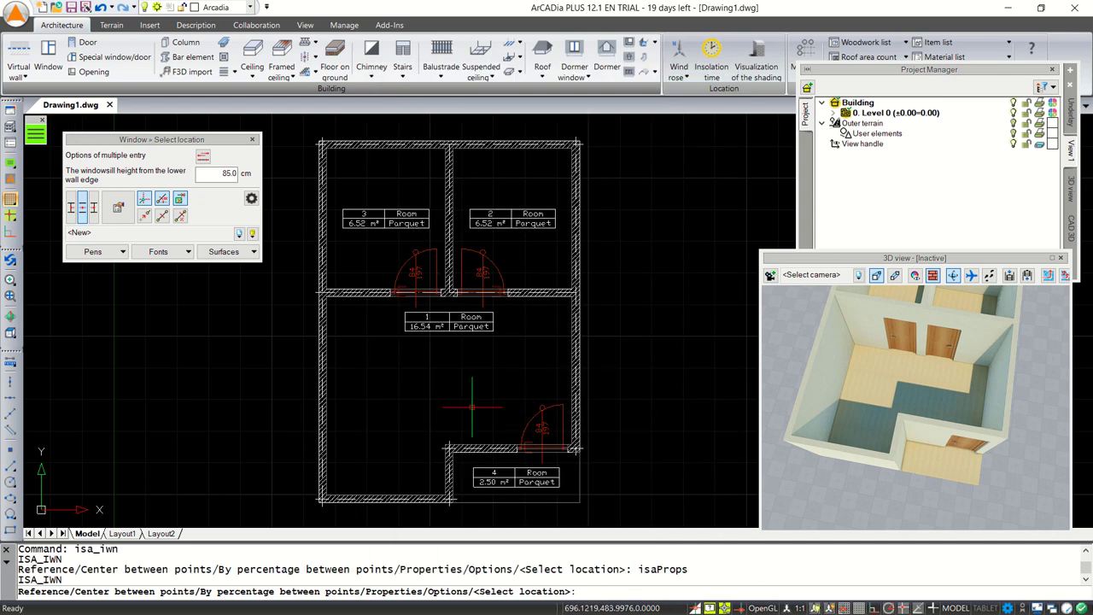
{"action": "scroll", "coordinate": [478, 400], "scroll_direction": "up", "scroll_amount": 2}
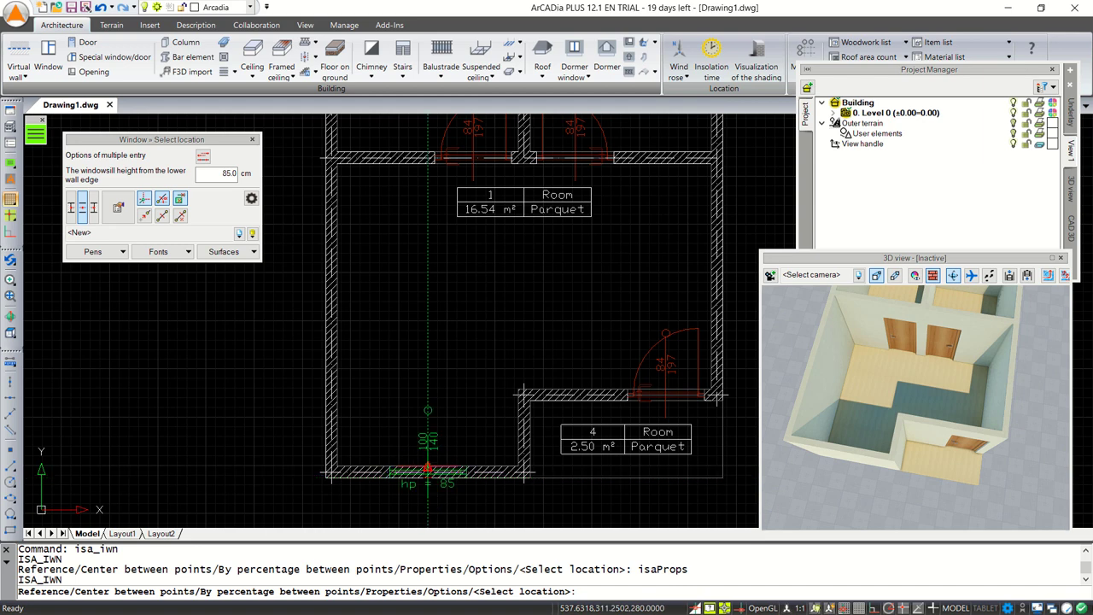
{"action": "left_click", "coordinate": [428, 468]}
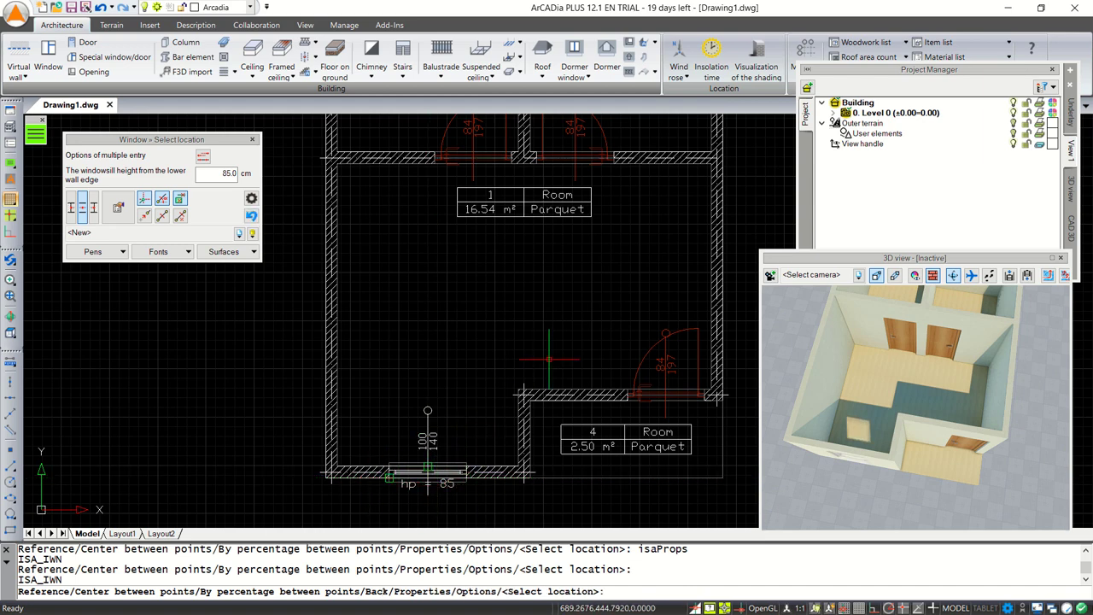
Insert one window in the wall between rooms 1 and 4 beside the door, and another in room 1's right outer wall
{"action": "middle_click_drag", "start_coordinate": [548, 359], "coordinate": [495, 389]}
{"action": "left_click", "coordinate": [525, 425]}
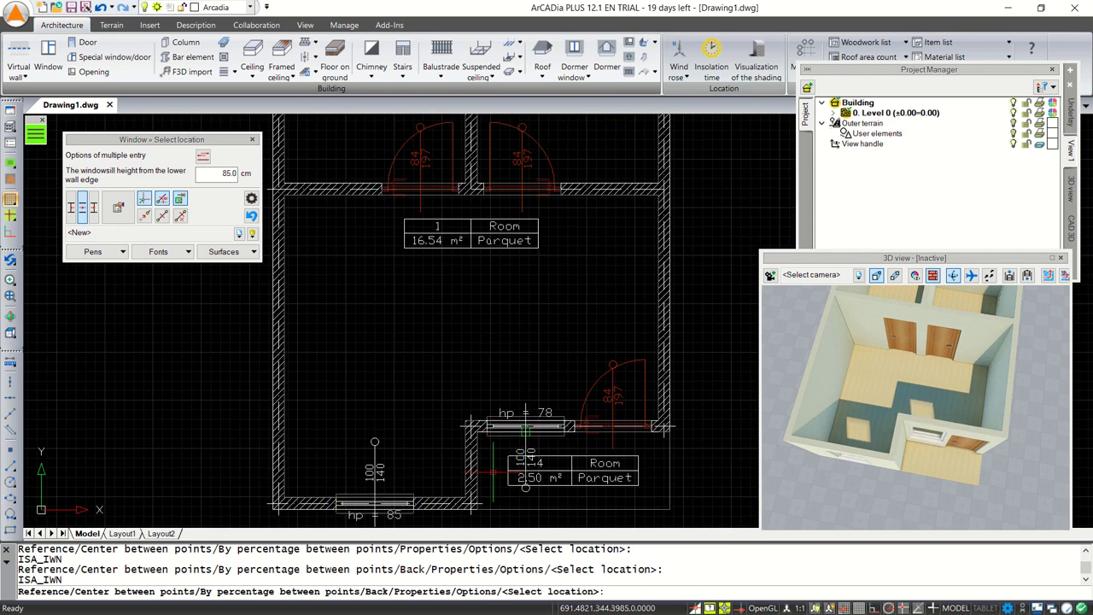
{"action": "middle_click_drag", "start_coordinate": [514, 351], "coordinate": [482, 500]}
{"action": "left_click", "coordinate": [595, 367]}
Insert a window centred between two points in room 2's upper outer wall, starting from the corner at the vertical partition
{"action": "scroll", "coordinate": [478, 396], "scroll_direction": "down", "scroll_amount": 2}
{"action": "scroll", "coordinate": [447, 261], "scroll_direction": "up", "scroll_amount": 4}
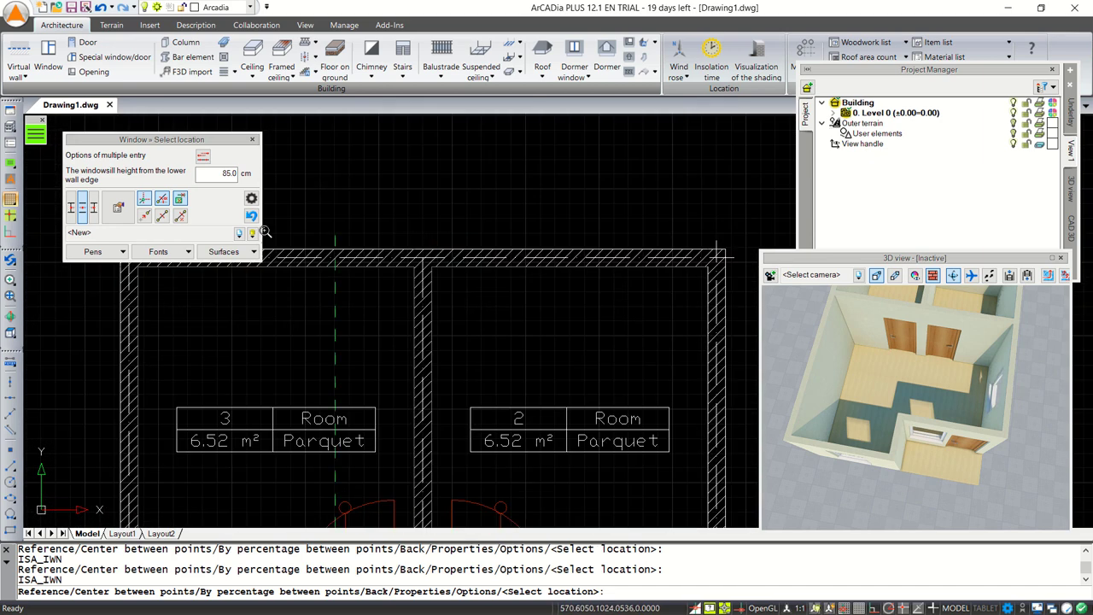
{"action": "left_click", "coordinate": [162, 216]}
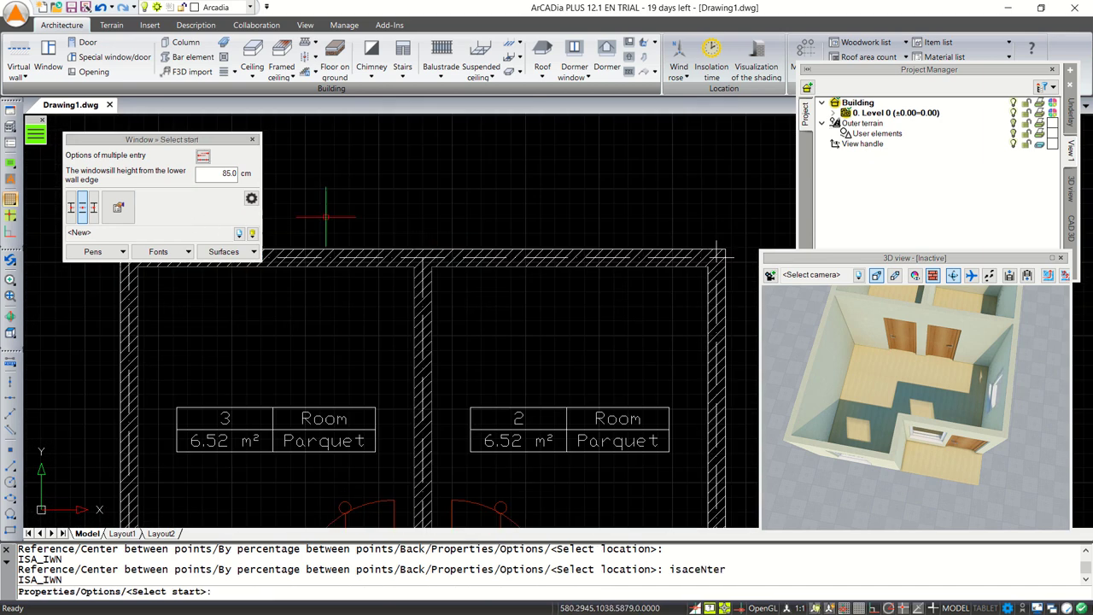
{"action": "left_click", "coordinate": [431, 266]}
{"action": "left_click", "coordinate": [571, 256]}
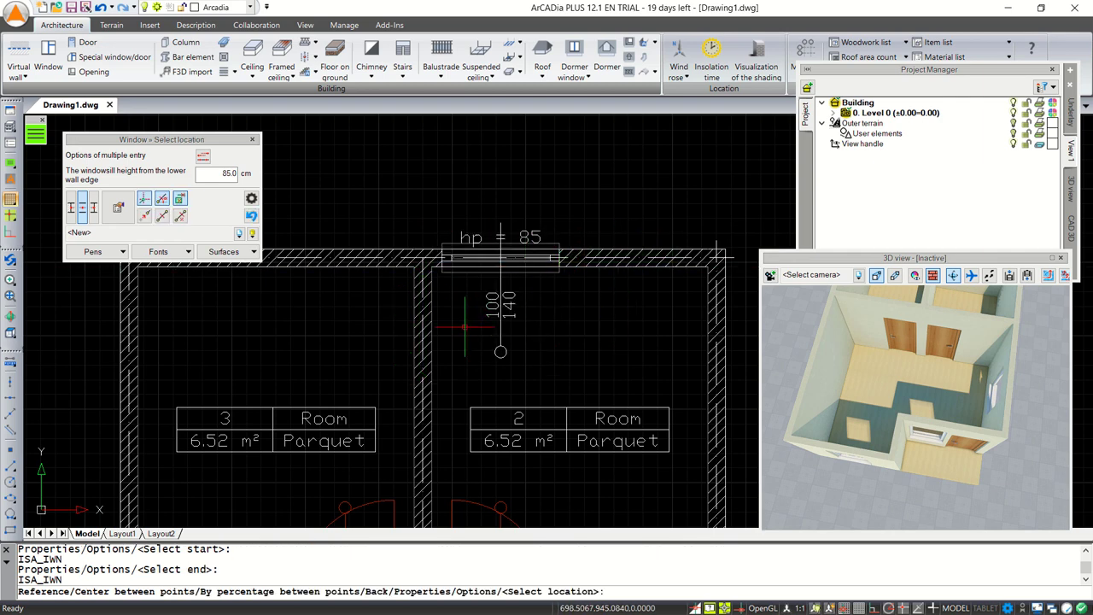
Insert a window centred between two points in room 3's upper outer wall, starting from the corner at the vertical partition
{"action": "middle_click_drag", "start_coordinate": [328, 310], "coordinate": [418, 331]}
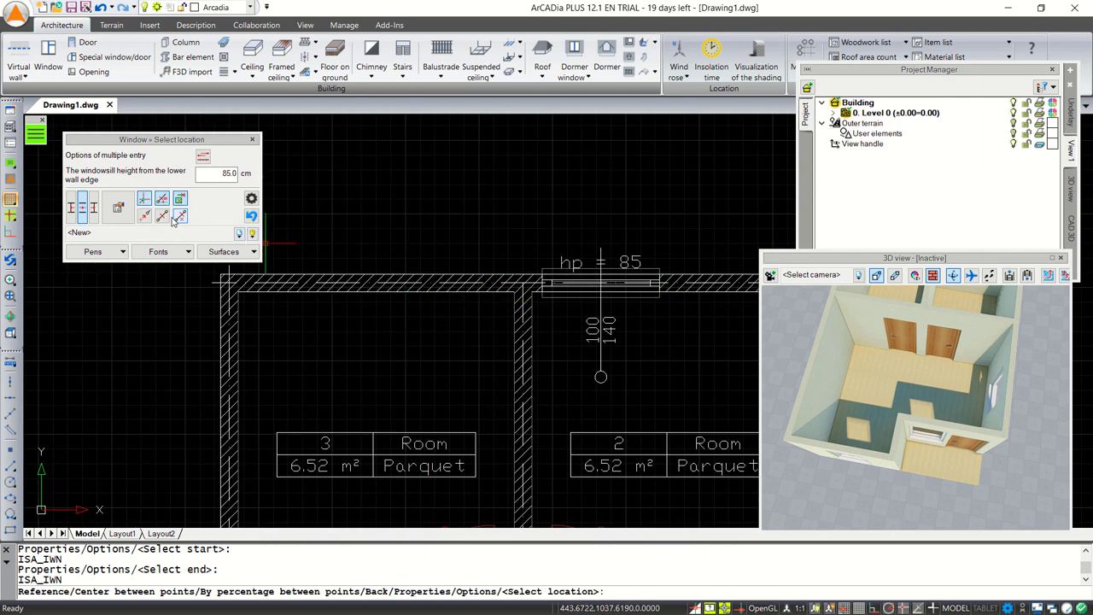
{"action": "left_click", "coordinate": [170, 218]}
{"action": "left_click", "coordinate": [512, 292]}
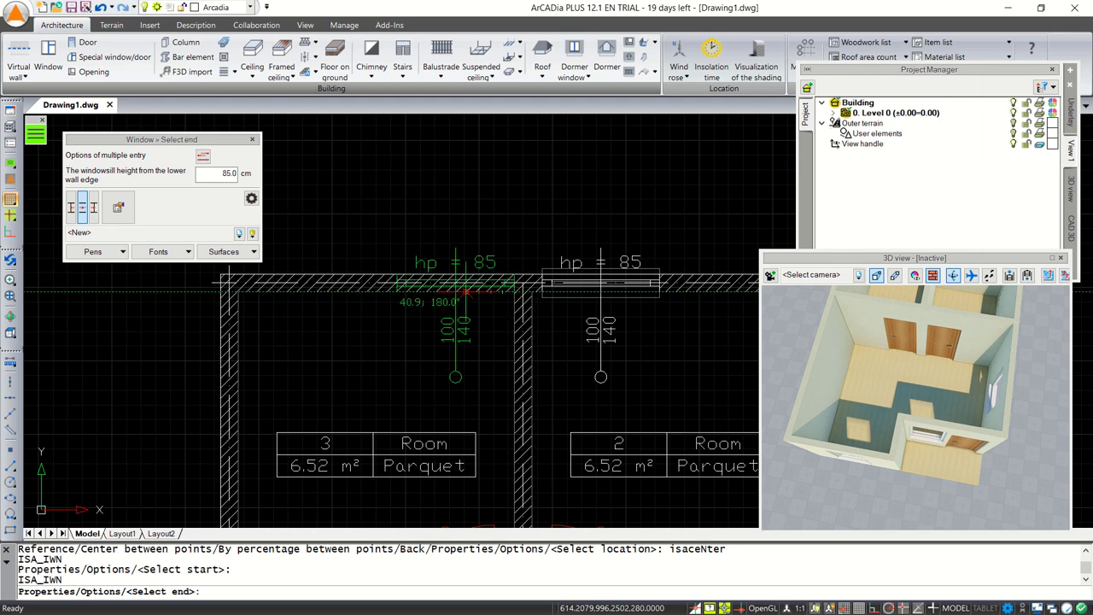
{"action": "left_click", "coordinate": [367, 294]}
{"action": "scroll", "coordinate": [495, 327], "scroll_direction": "down", "scroll_amount": 4}
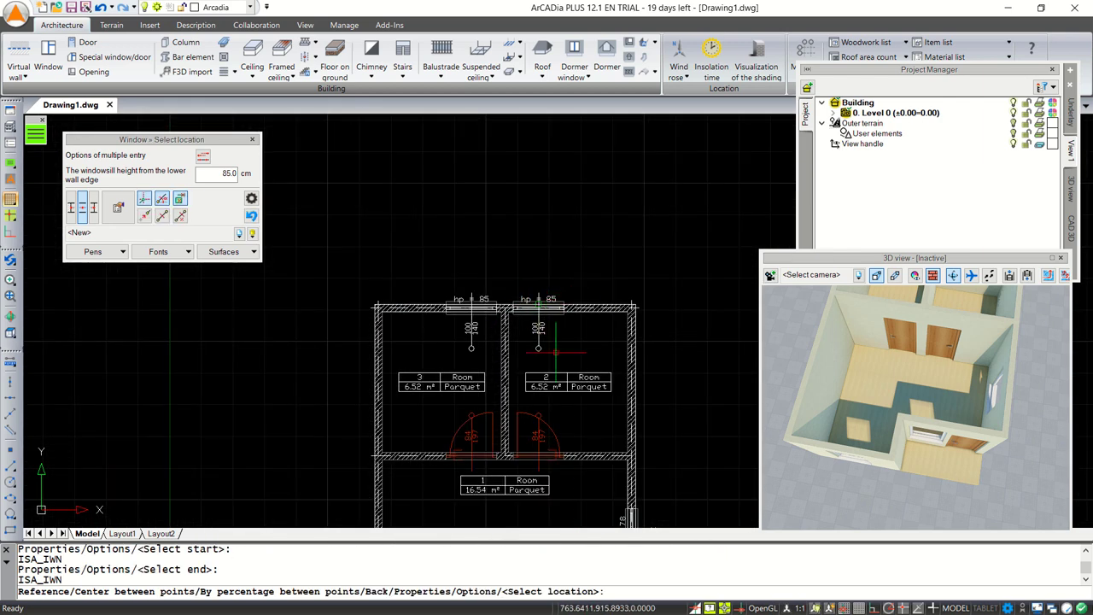
Orbit the 3D model to inspect the windows and doors from several sides, and end window placement
{"action": "middle_click_drag", "start_coordinate": [555, 351], "coordinate": [500, 281]}
{"action": "left_click_drag", "start_coordinate": [874, 495], "coordinate": [859, 466]}
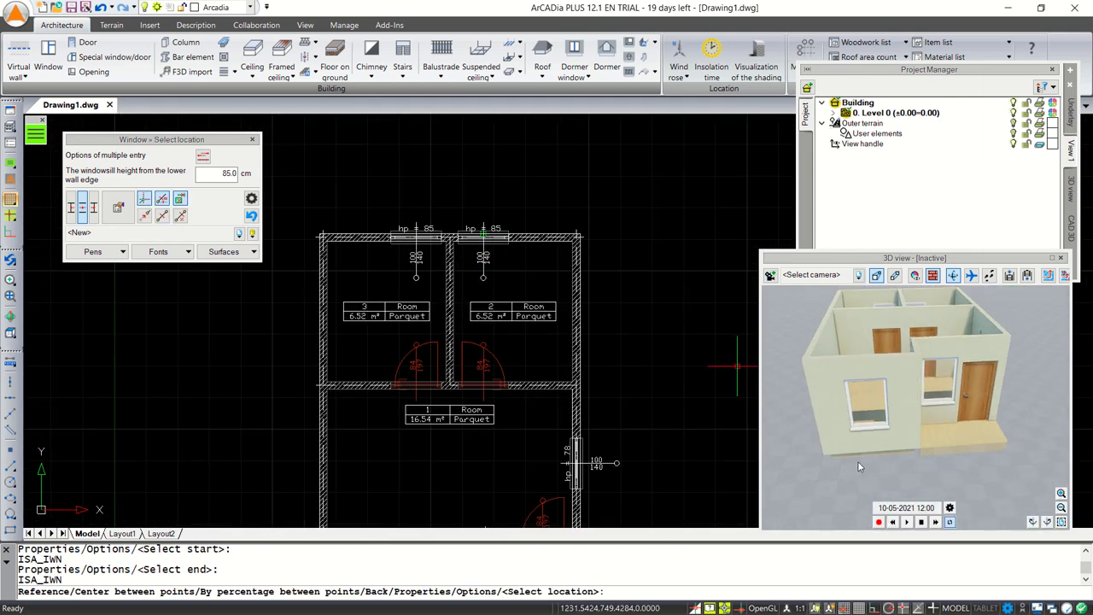
{"action": "left_click_drag", "start_coordinate": [927, 397], "coordinate": [841, 414]}
{"action": "left_click_drag", "start_coordinate": [1054, 401], "coordinate": [847, 389]}
{"action": "left_click_drag", "start_coordinate": [937, 410], "coordinate": [768, 404]}
{"action": "scroll", "coordinate": [410, 401], "scroll_direction": "down", "scroll_amount": 4}
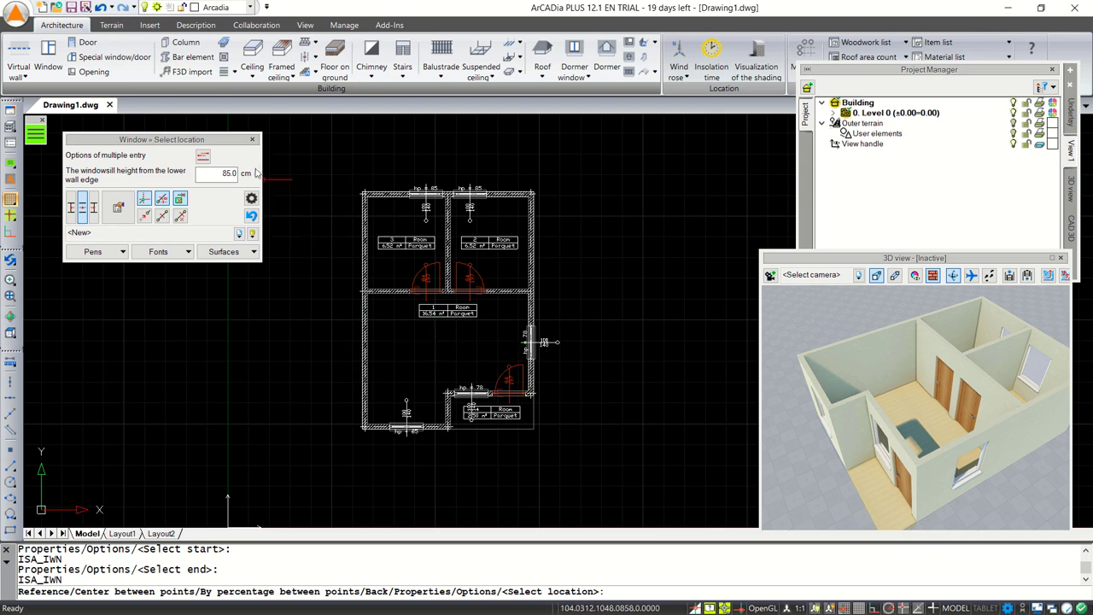
{"action": "left_click", "coordinate": [253, 141]}
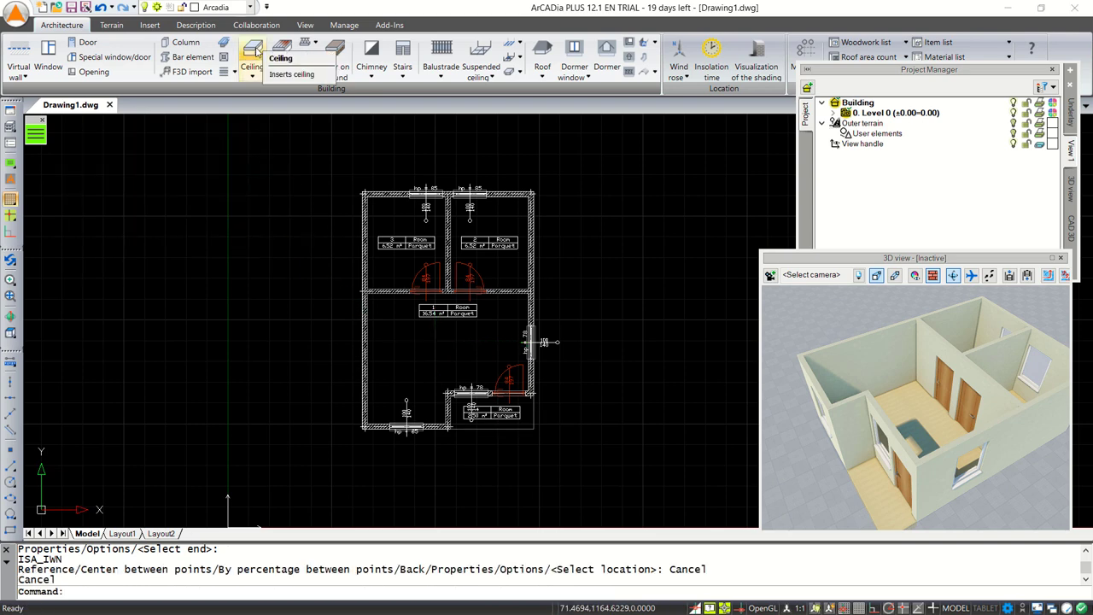
Insert a ceiling over the whole building, outlining it through the outer wall corners and the entrance area's outer corner
{"action": "left_click", "coordinate": [256, 51]}
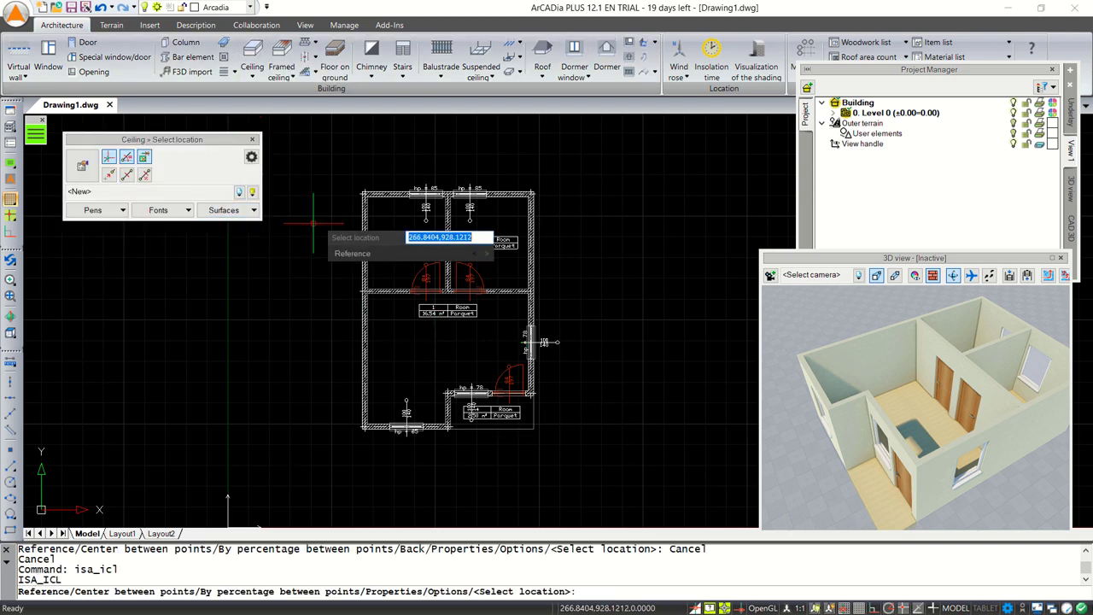
{"action": "scroll", "coordinate": [367, 175], "scroll_direction": "up", "scroll_amount": 4}
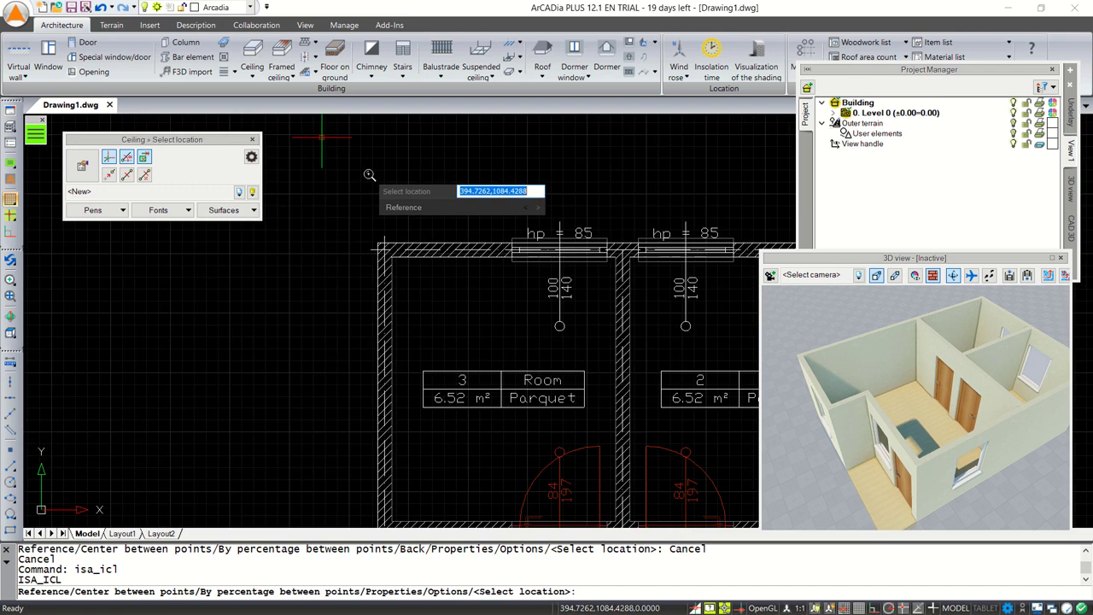
{"action": "left_click", "coordinate": [384, 258]}
{"action": "middle_click_drag", "start_coordinate": [468, 329], "coordinate": [278, 314]}
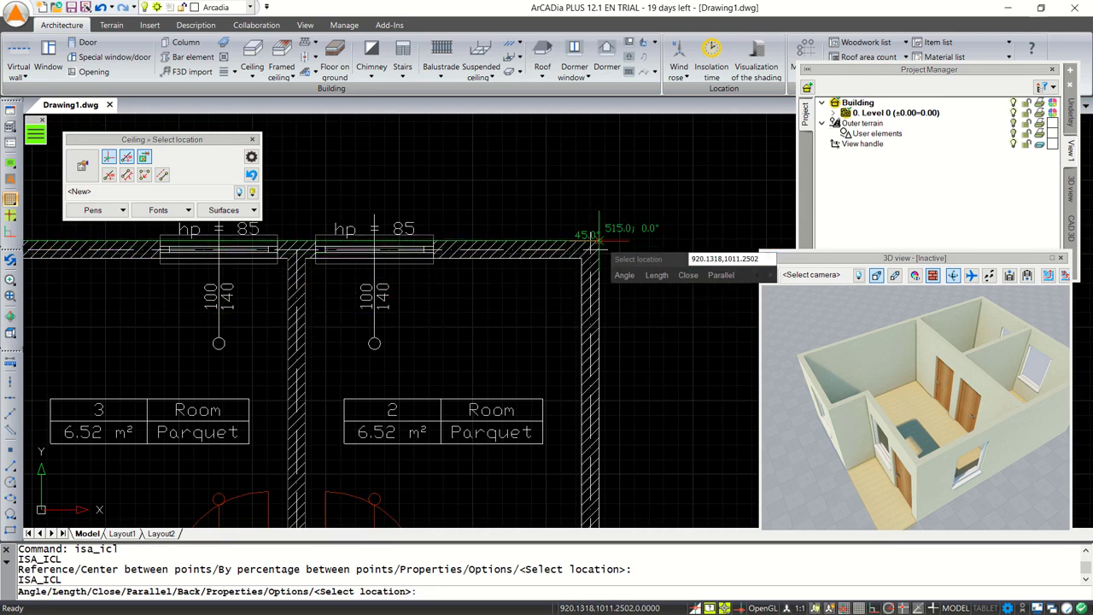
{"action": "scroll", "coordinate": [565, 384], "scroll_direction": "down", "scroll_amount": 5}
{"action": "scroll", "coordinate": [563, 401], "scroll_direction": "up", "scroll_amount": 2}
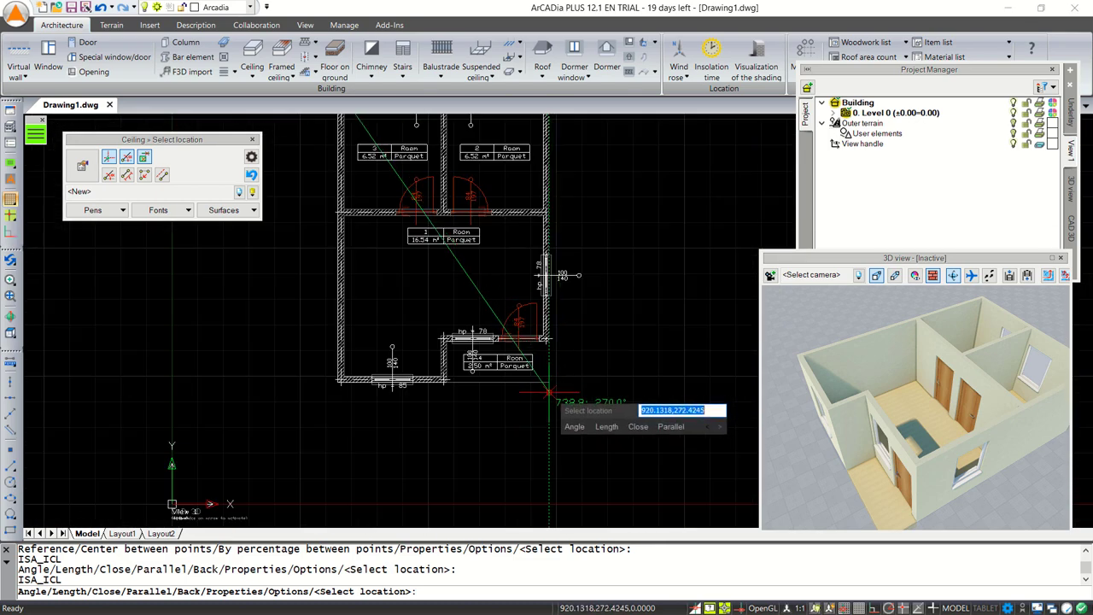
{"action": "scroll", "coordinate": [350, 401], "scroll_direction": "up", "scroll_amount": 4}
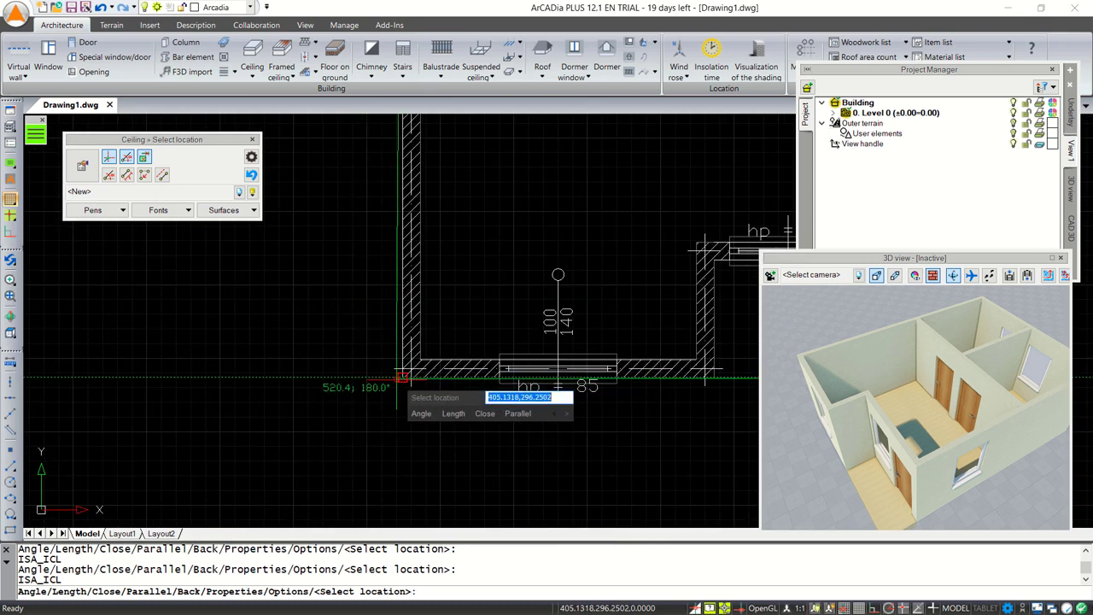
{"action": "scroll", "coordinate": [400, 386], "scroll_direction": "down", "scroll_amount": 3}
{"action": "left_click", "coordinate": [396, 387]}
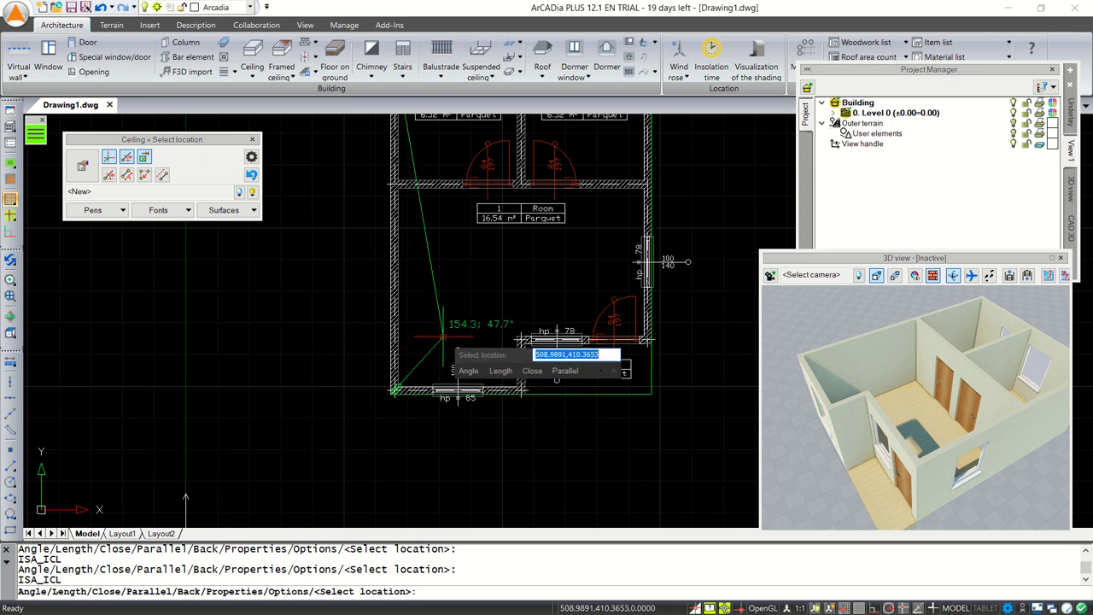
{"action": "key", "text": "Escape"}
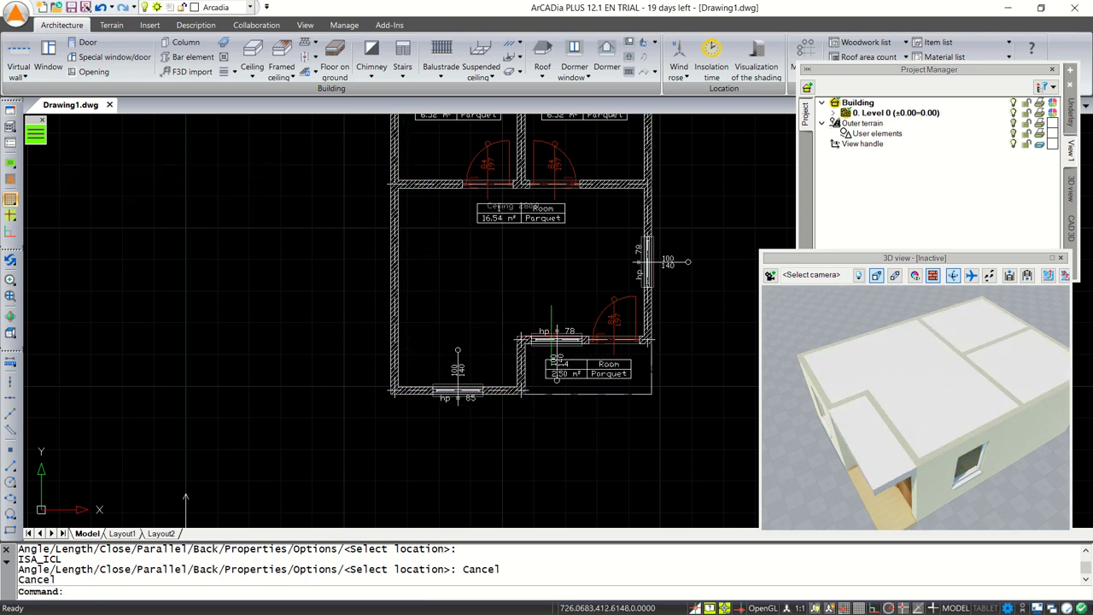
Orbit the 3D model to inspect the ceiling and its overhang above the entrance
{"action": "left_click_drag", "start_coordinate": [976, 481], "coordinate": [970, 452]}
{"action": "middle_click_drag", "start_coordinate": [973, 413], "coordinate": [928, 458]}
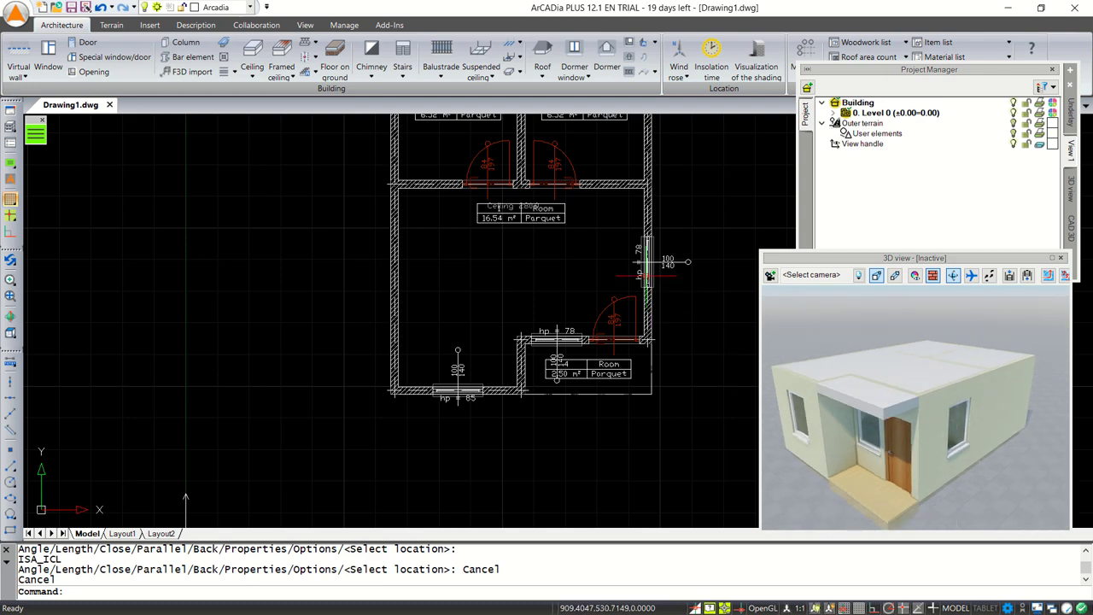
{"action": "middle_click_drag", "start_coordinate": [650, 280], "coordinate": [578, 354]}
{"action": "left_click_drag", "start_coordinate": [912, 391], "coordinate": [962, 373]}
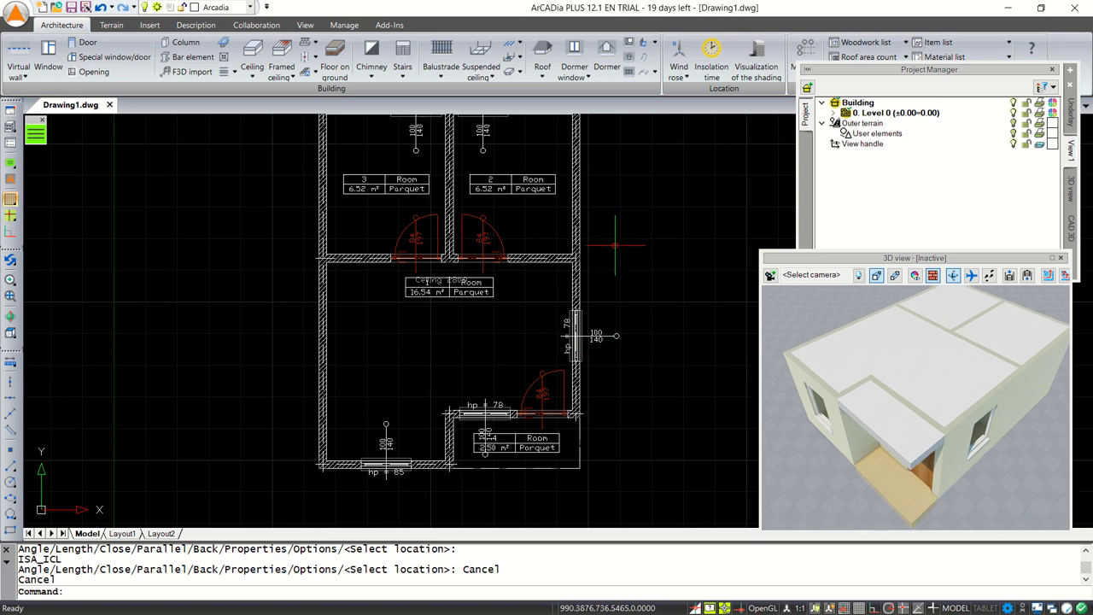
{"action": "scroll", "coordinate": [444, 465], "scroll_direction": "down", "scroll_amount": 3}
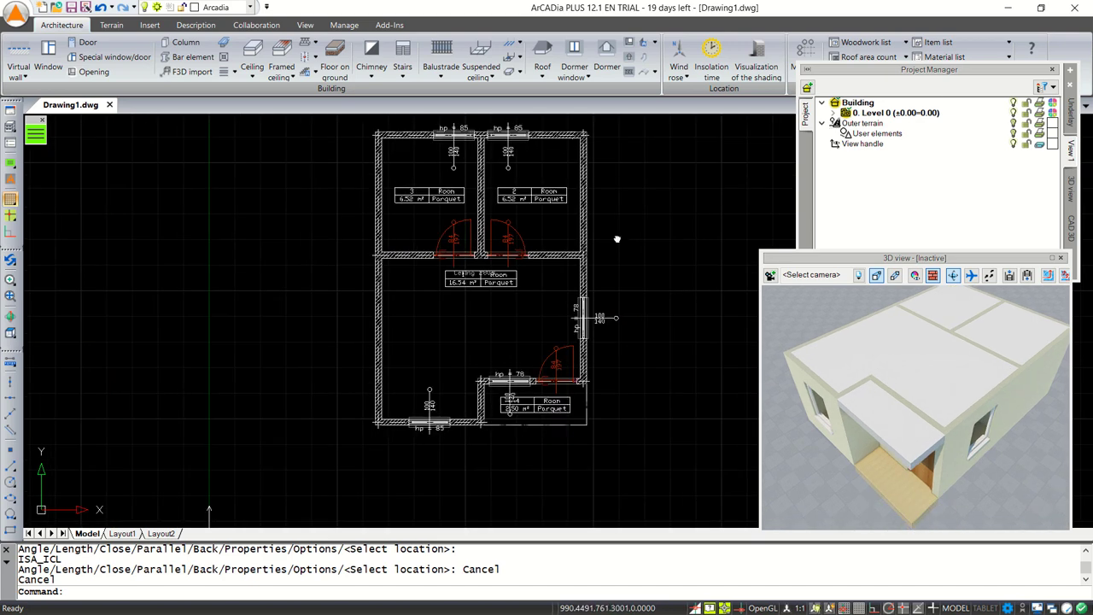
Add a level named Level 1 above Level 0 with an overall height of 280 cm
{"action": "left_click", "coordinate": [543, 49]}
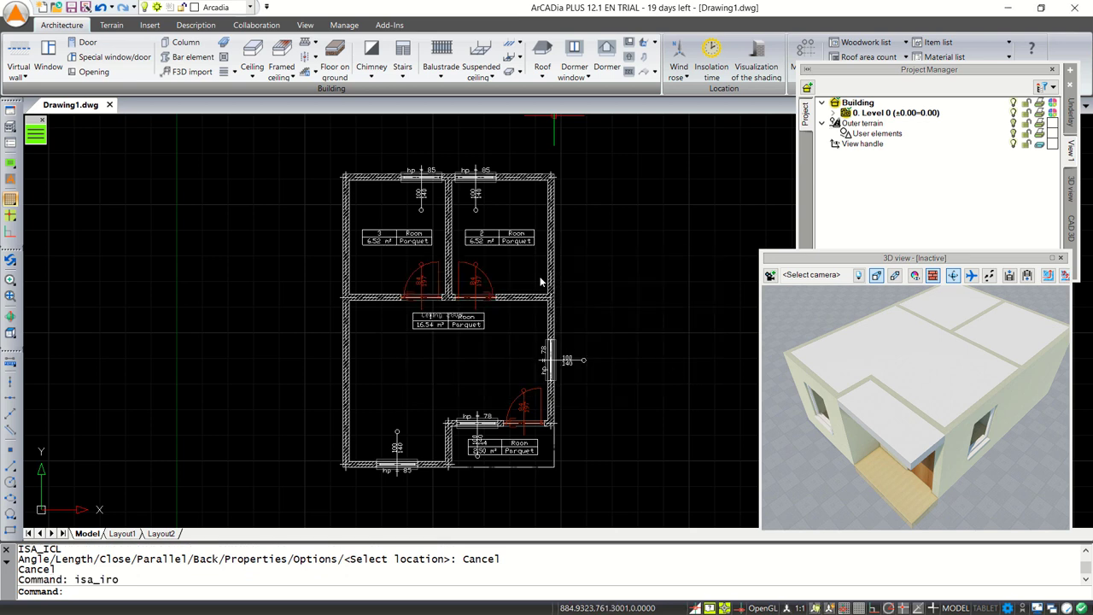
{"action": "left_click", "coordinate": [685, 384]}
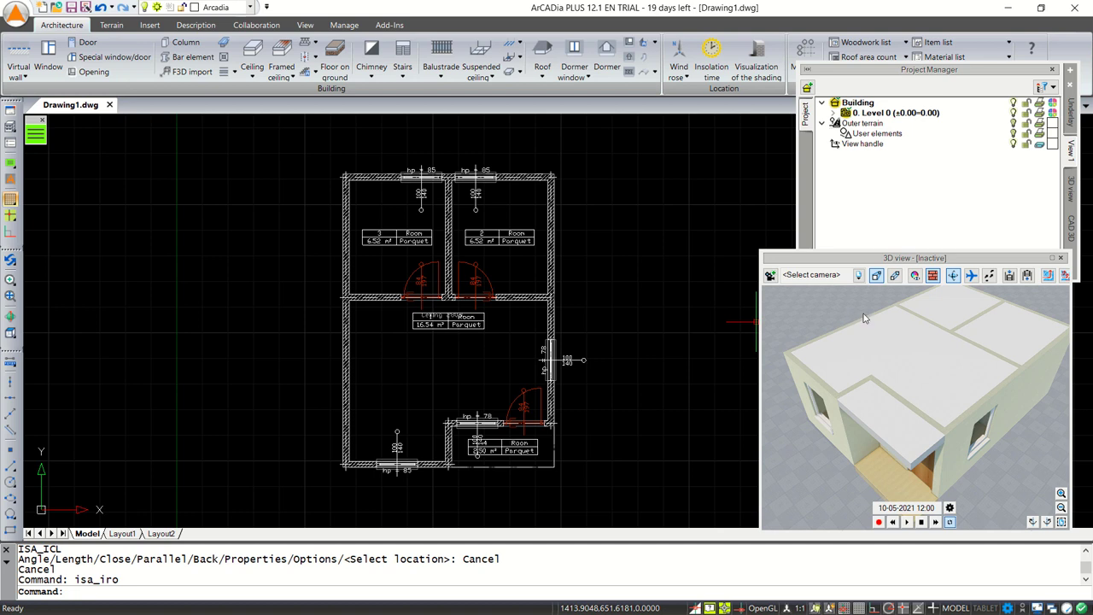
{"action": "left_click", "coordinate": [858, 104]}
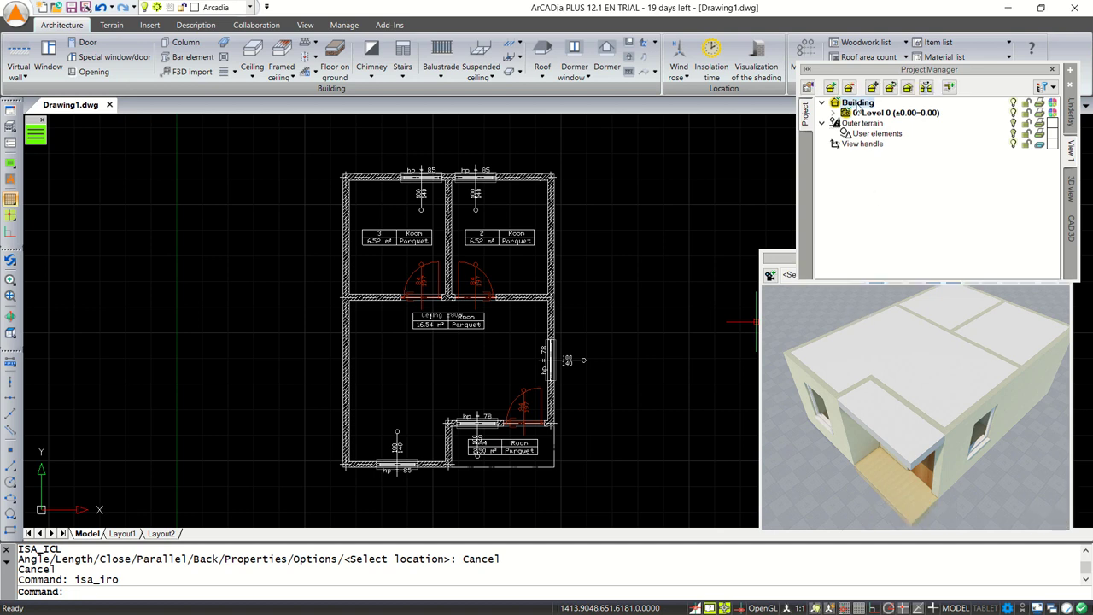
{"action": "left_click", "coordinate": [951, 88]}
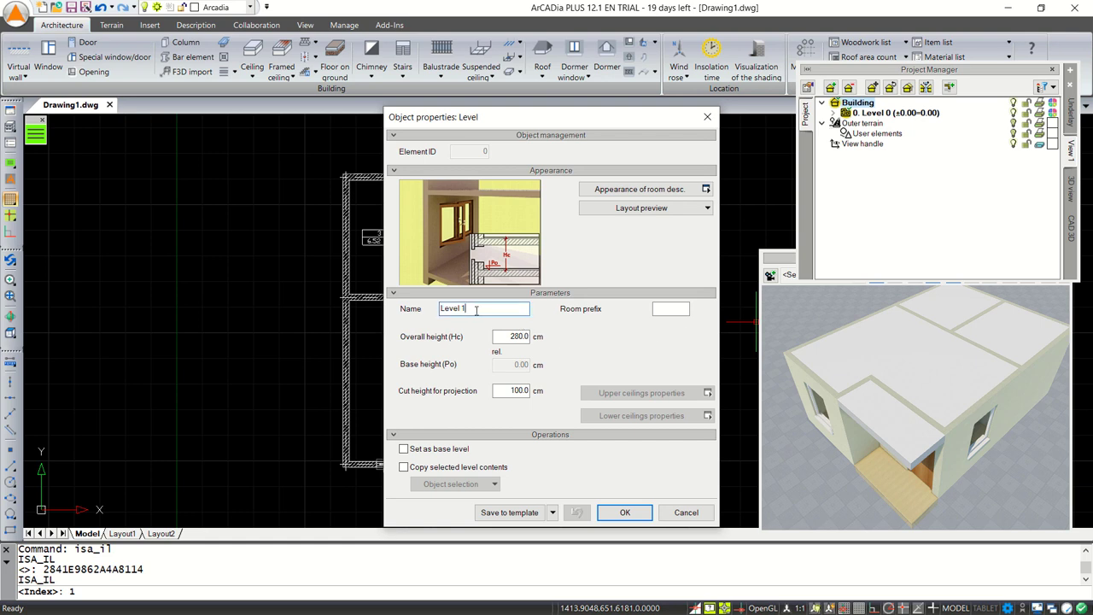
{"action": "left_click", "coordinate": [633, 511]}
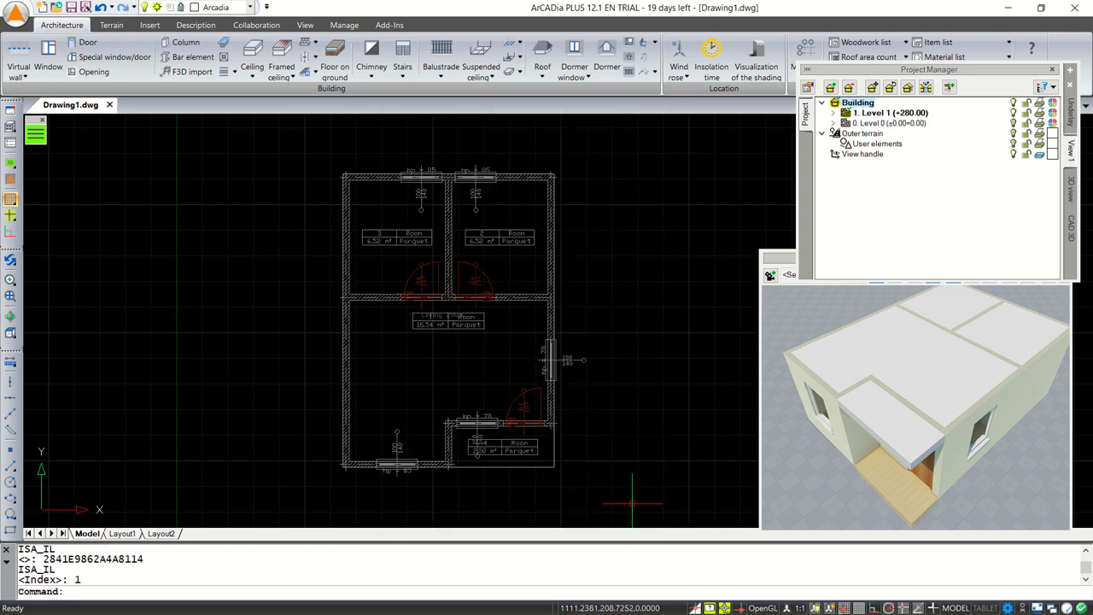
Set up a roof on Level 1 with a 20 cm knee wall, 30 cm eave and 30° pitch
{"action": "left_click", "coordinate": [881, 116]}
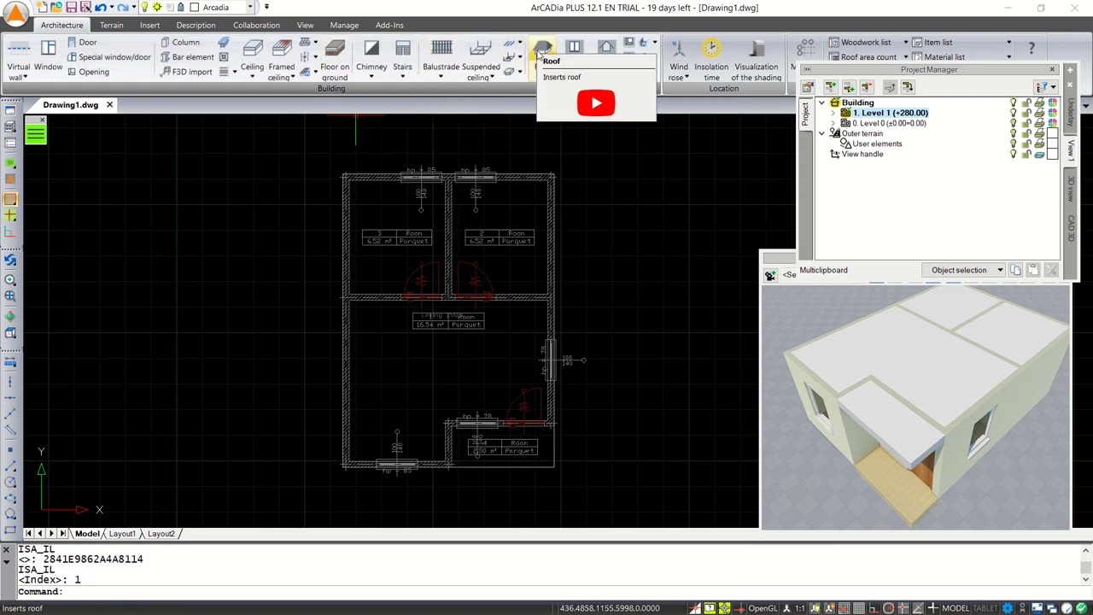
{"action": "left_click", "coordinate": [541, 51]}
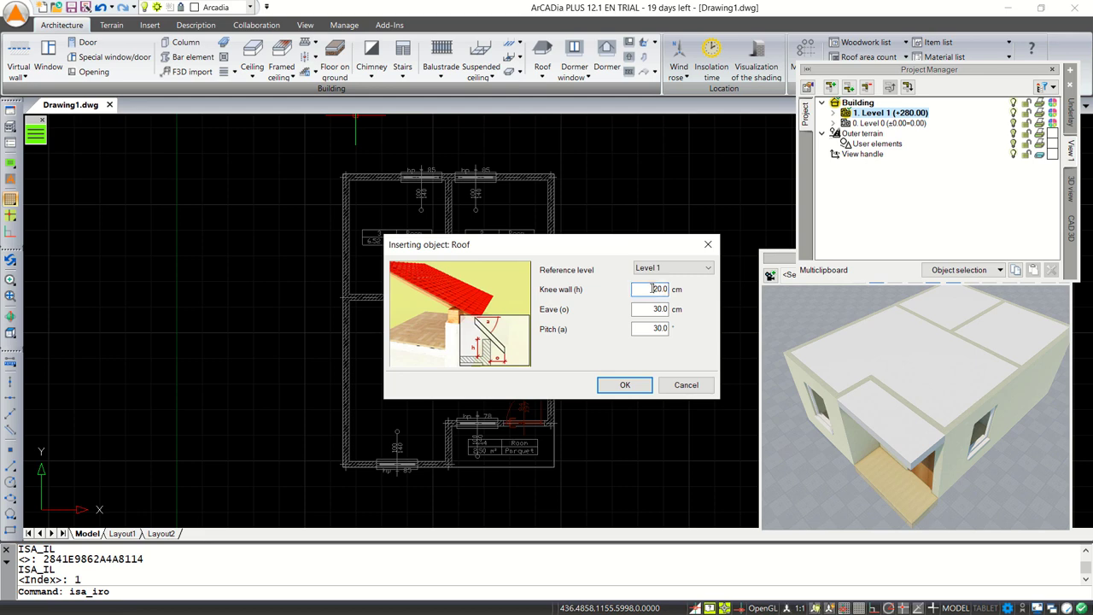
{"action": "left_click", "coordinate": [624, 384]}
Outline the roof through the building's four outer corners, including the entrance area, and create it without cutting the objects below
{"action": "scroll", "coordinate": [384, 158], "scroll_direction": "up", "scroll_amount": 3}
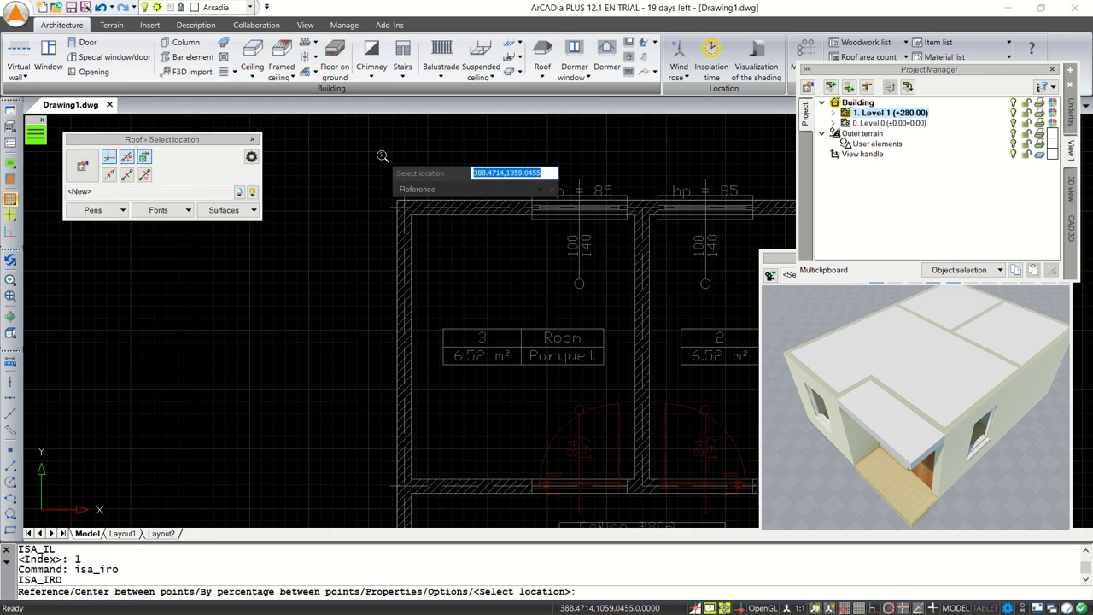
{"action": "scroll", "coordinate": [389, 177], "scroll_direction": "up", "scroll_amount": 1}
{"action": "left_click", "coordinate": [407, 212]}
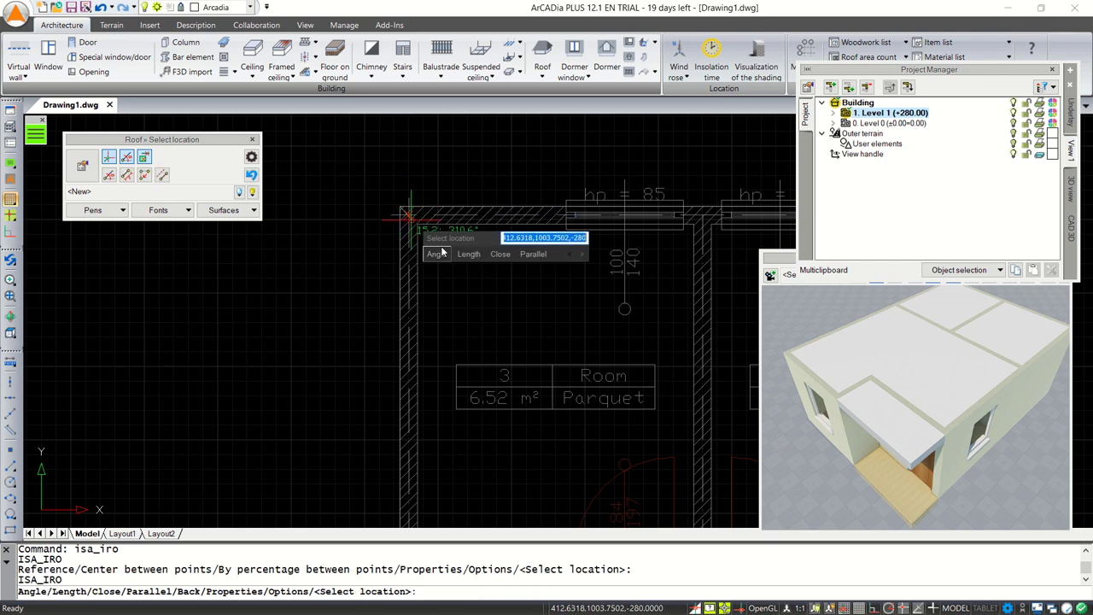
{"action": "middle_click_drag", "start_coordinate": [541, 273], "coordinate": [275, 301]}
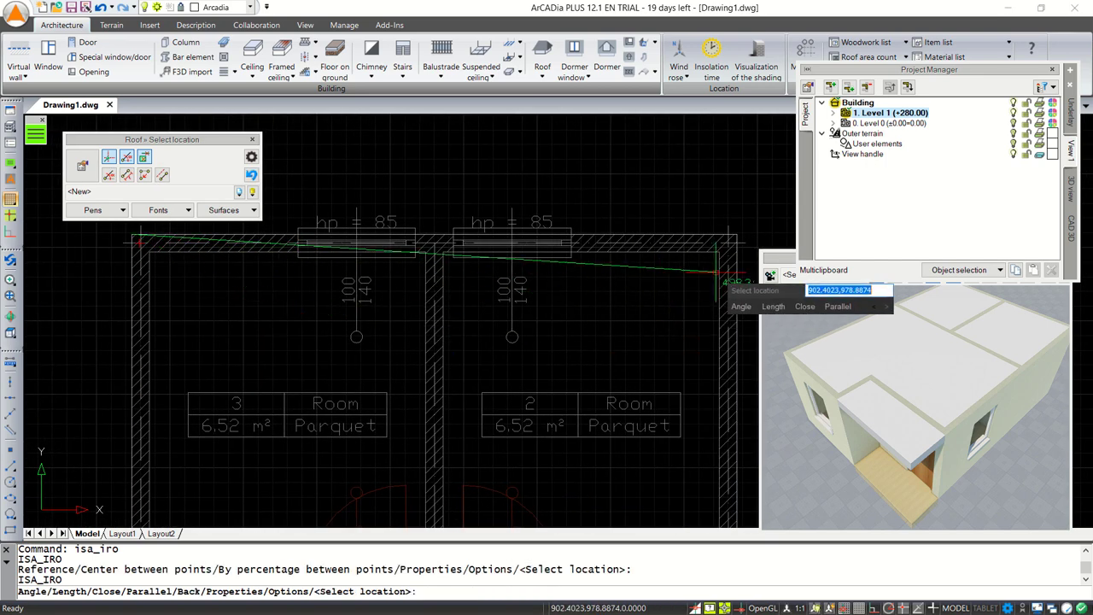
{"action": "left_click", "coordinate": [752, 233]}
{"action": "scroll", "coordinate": [658, 346], "scroll_direction": "down", "scroll_amount": 5}
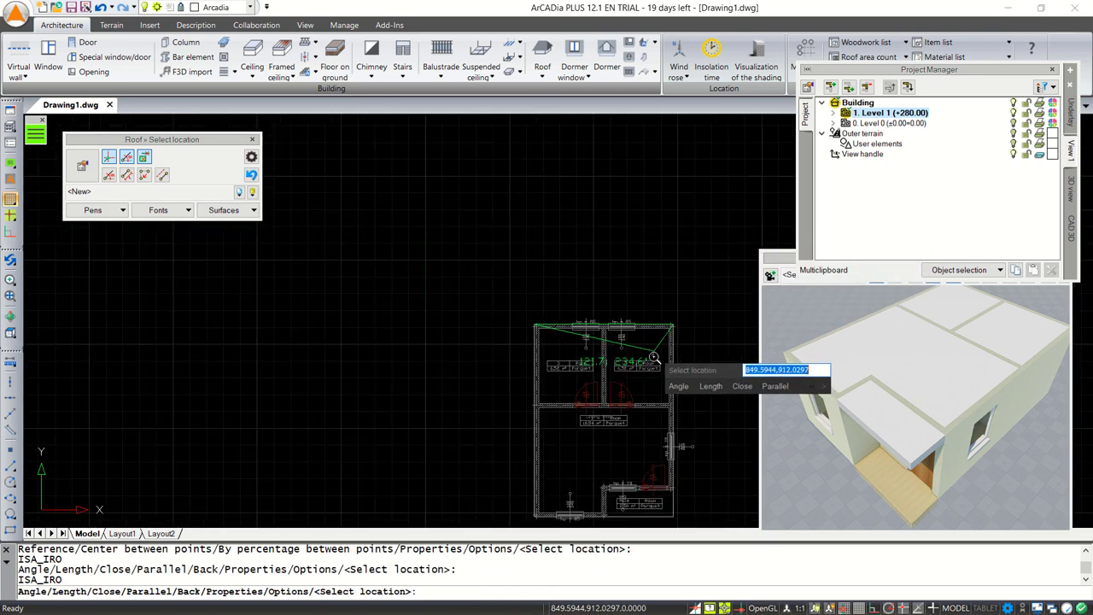
{"action": "scroll", "coordinate": [640, 427], "scroll_direction": "up", "scroll_amount": 3}
{"action": "left_click", "coordinate": [628, 398]}
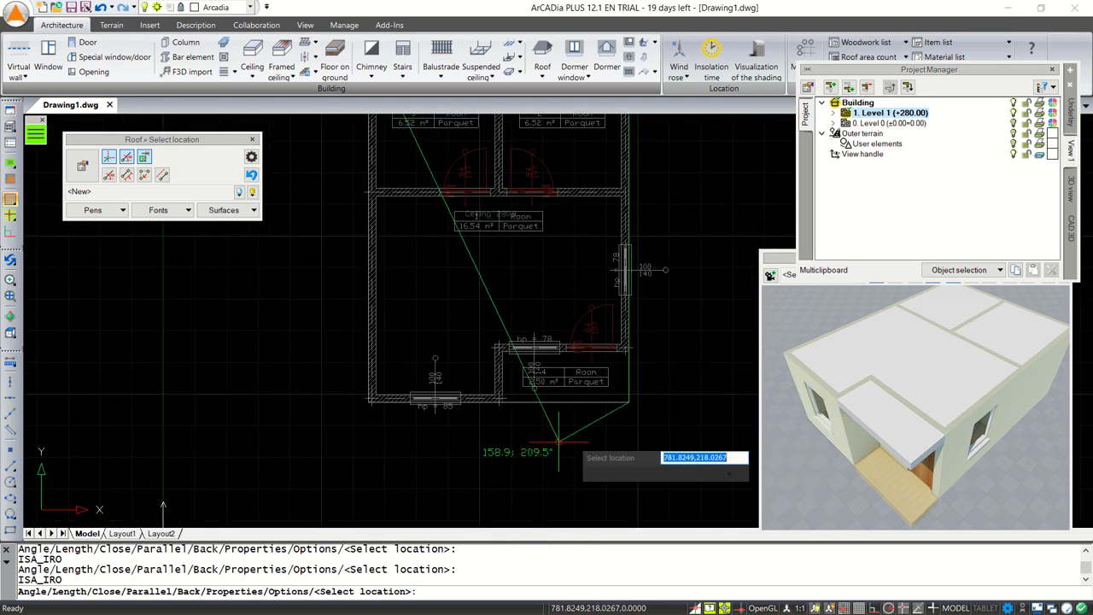
{"action": "scroll", "coordinate": [374, 414], "scroll_direction": "up", "scroll_amount": 5}
{"action": "left_click", "coordinate": [379, 380]}
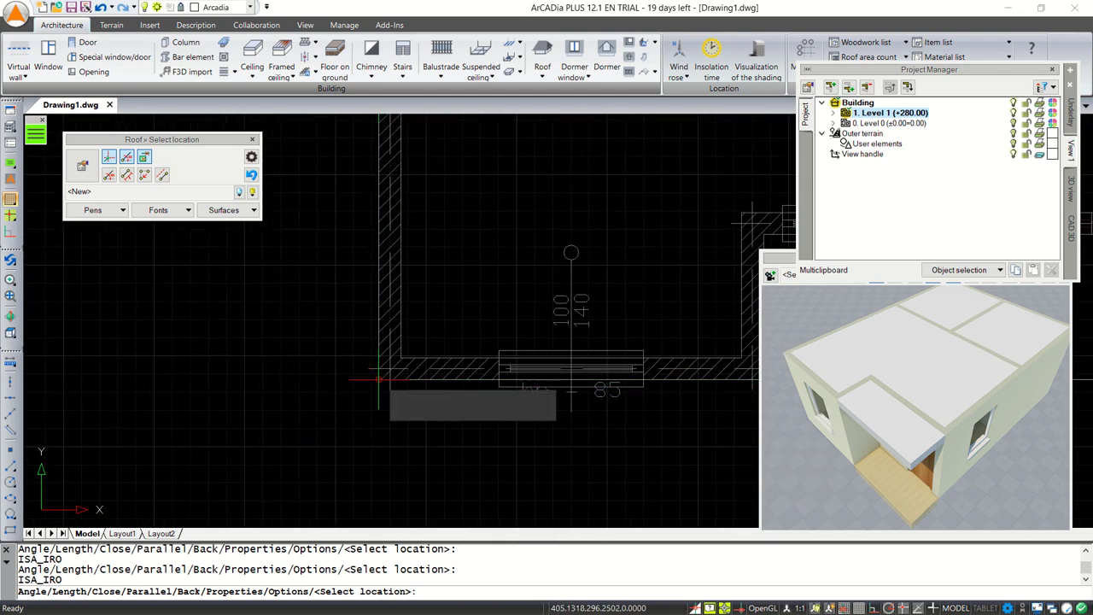
{"action": "scroll", "coordinate": [536, 385], "scroll_direction": "down", "scroll_amount": 4}
{"action": "left_click", "coordinate": [472, 383]}
{"action": "scroll", "coordinate": [478, 367], "scroll_direction": "down", "scroll_amount": 3}
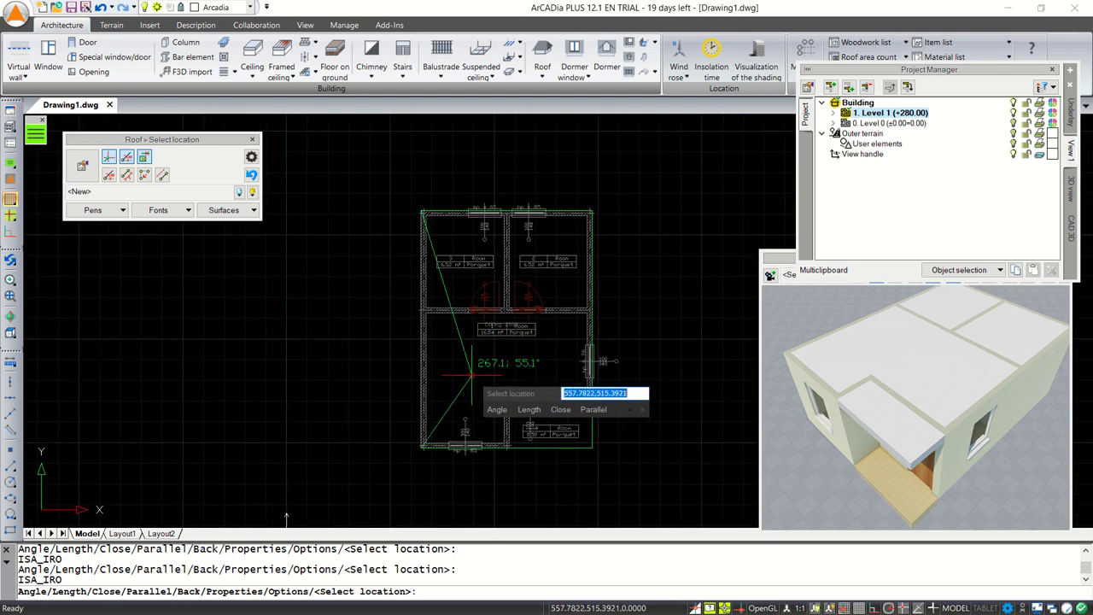
{"action": "key", "text": "Escape"}
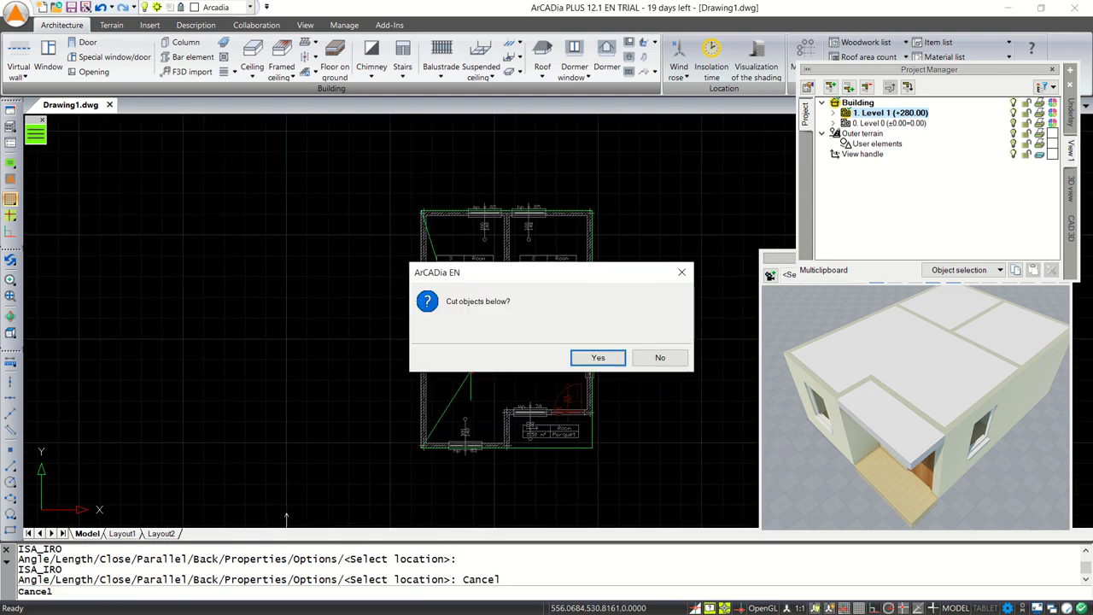
{"action": "left_click", "coordinate": [662, 357]}
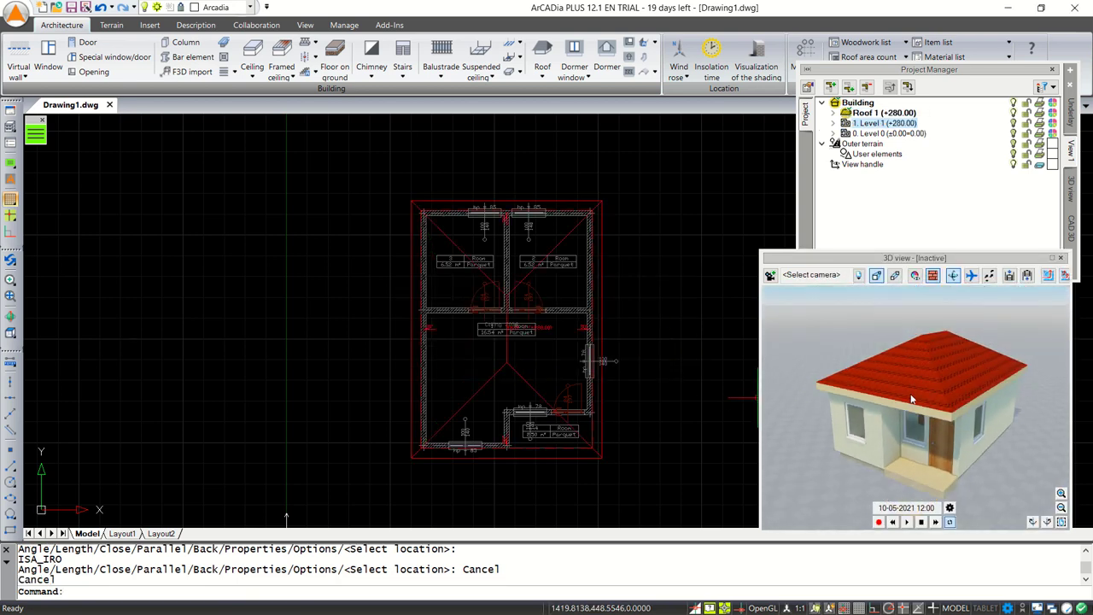
{"action": "left_click_drag", "start_coordinate": [947, 348], "coordinate": [907, 391]}
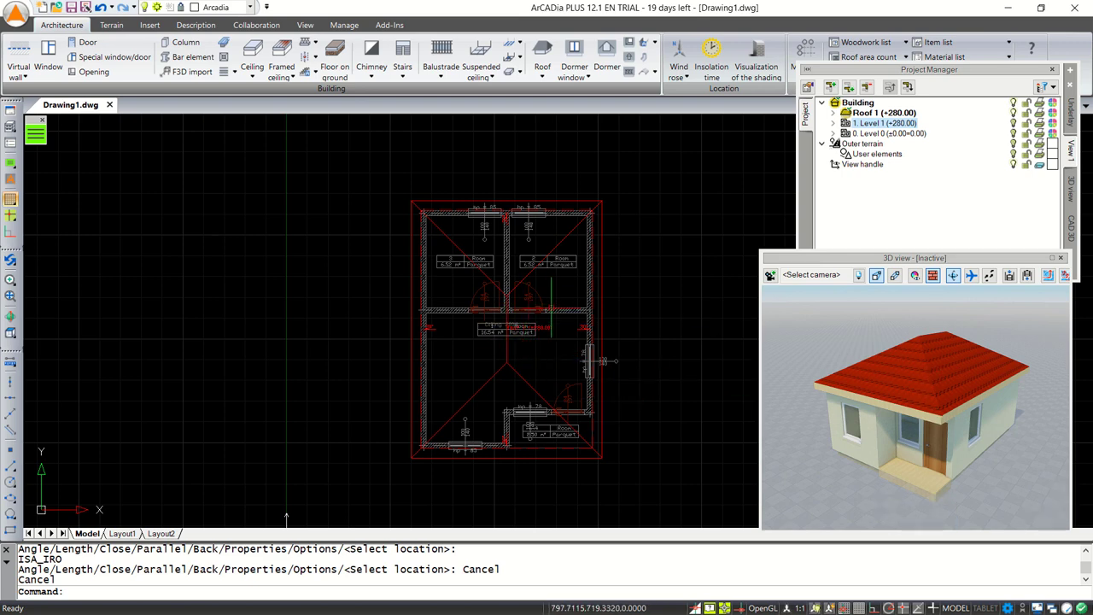
Activate Level 0 and automatically dimension the entire drawing with all four dimension line types, 40 cm line distances and old dimensions deleted
{"action": "scroll", "coordinate": [553, 353], "scroll_direction": "up", "scroll_amount": 2}
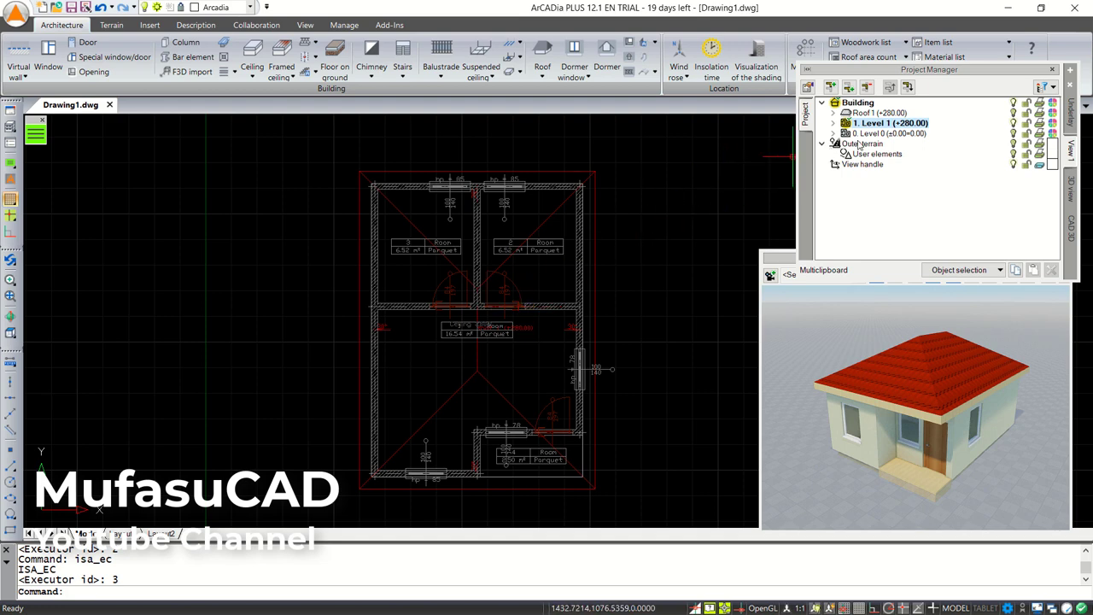
{"action": "double_click", "coordinate": [881, 134]}
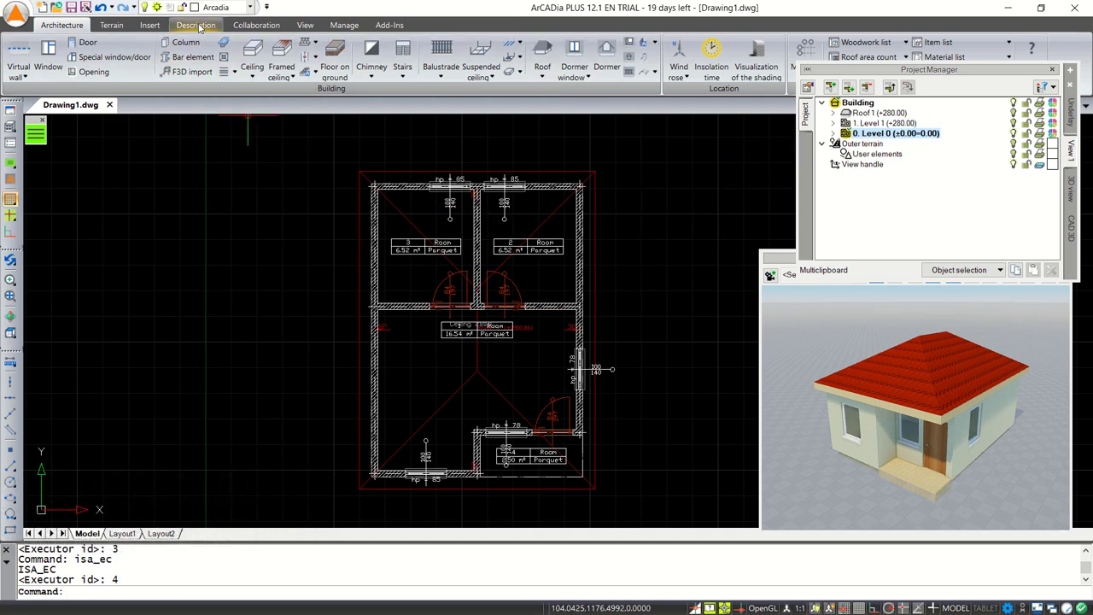
{"action": "left_click", "coordinate": [196, 25]}
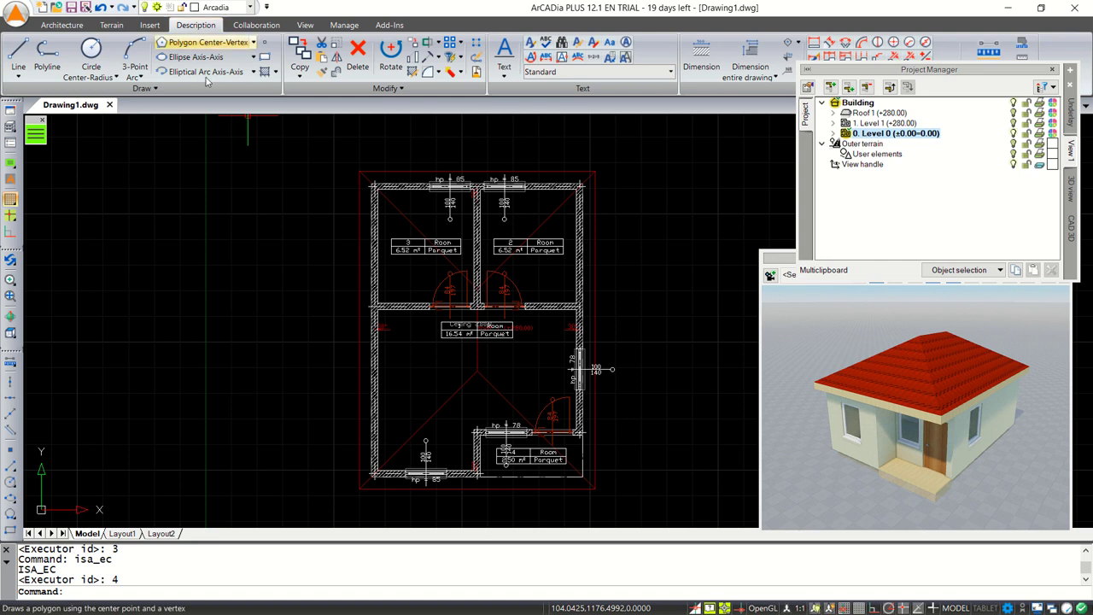
{"action": "left_click", "coordinate": [770, 78]}
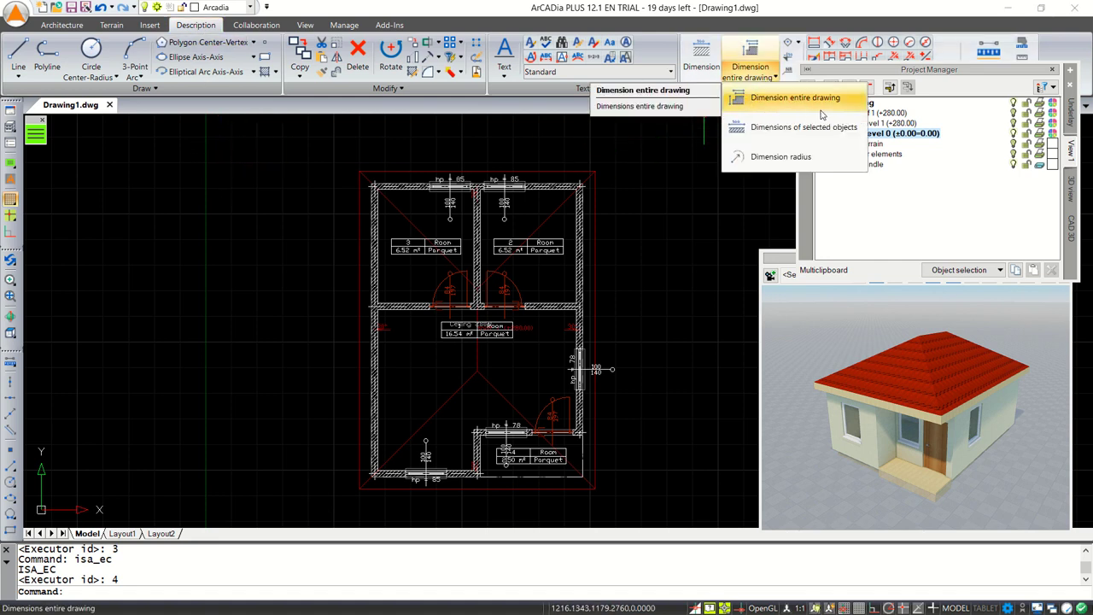
{"action": "left_click", "coordinate": [792, 102]}
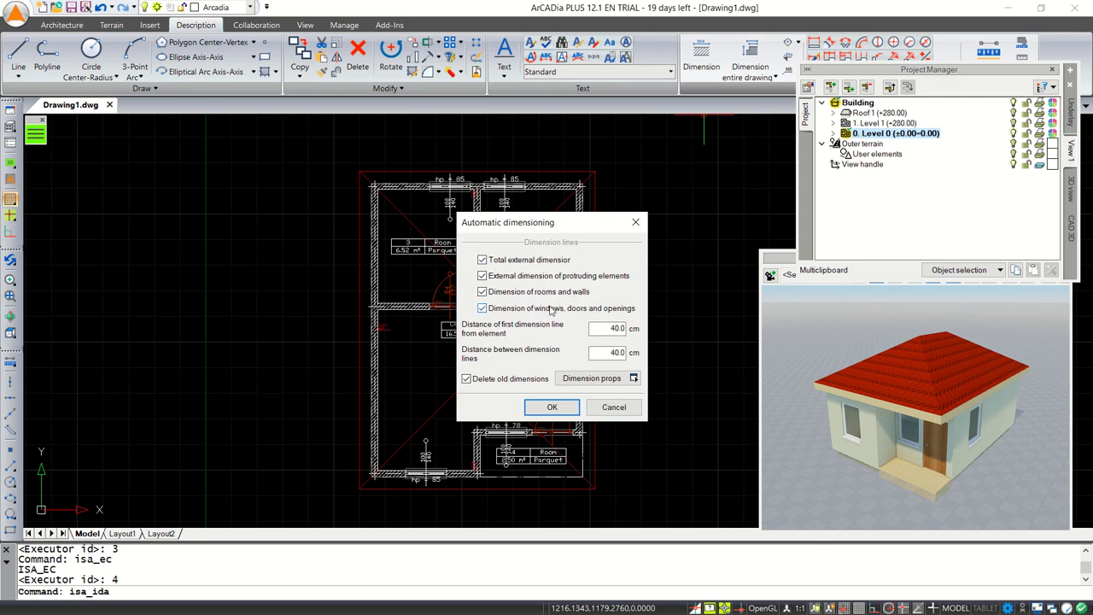
{"action": "left_click", "coordinate": [569, 409]}
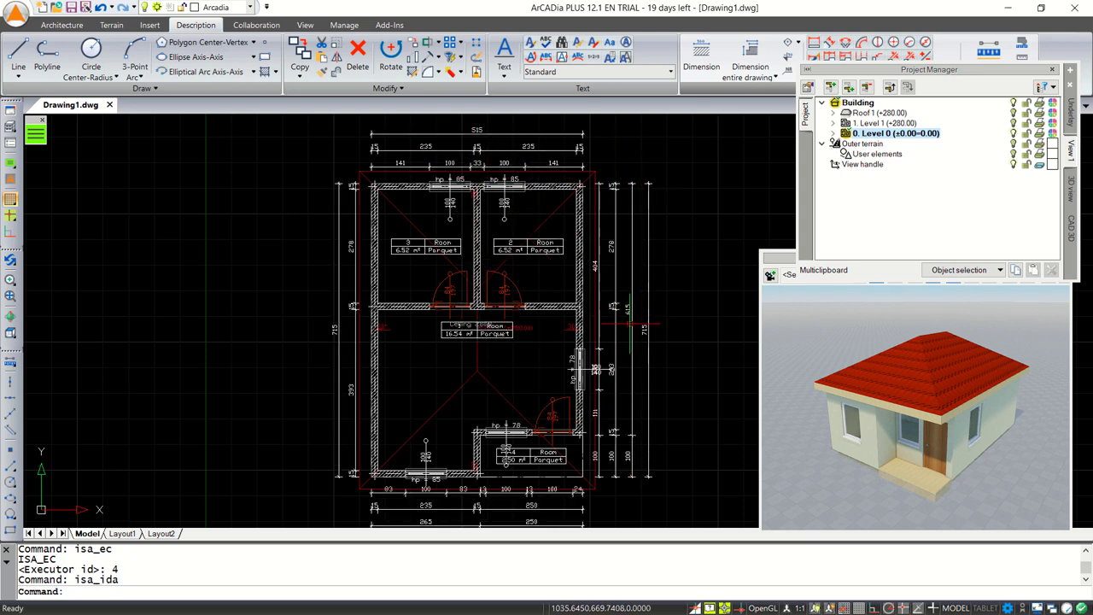
{"action": "scroll", "coordinate": [634, 331], "scroll_direction": "up", "scroll_amount": 2}
{"action": "scroll", "coordinate": [570, 406], "scroll_direction": "down", "scroll_amount": 3}
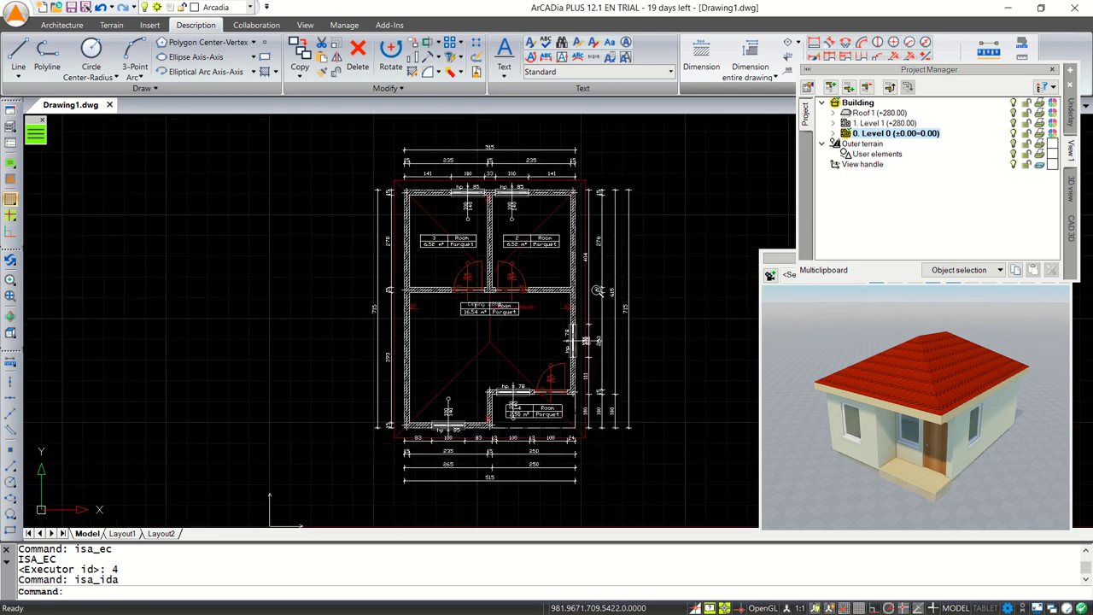
{"action": "scroll", "coordinate": [559, 324], "scroll_direction": "up", "scroll_amount": 2}
{"action": "scroll", "coordinate": [537, 295], "scroll_direction": "down", "scroll_amount": 2}
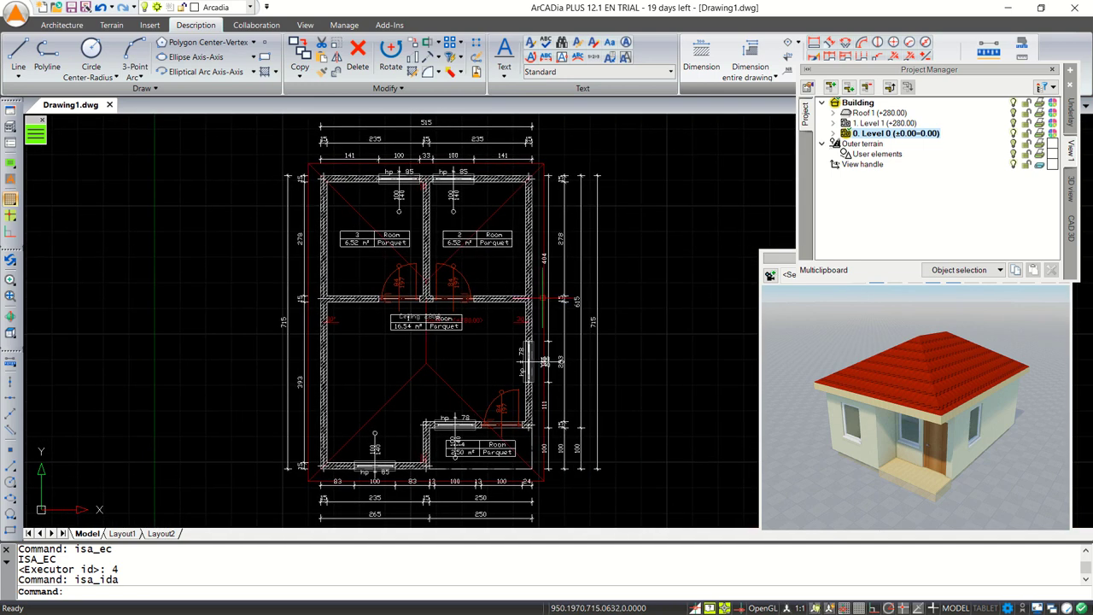